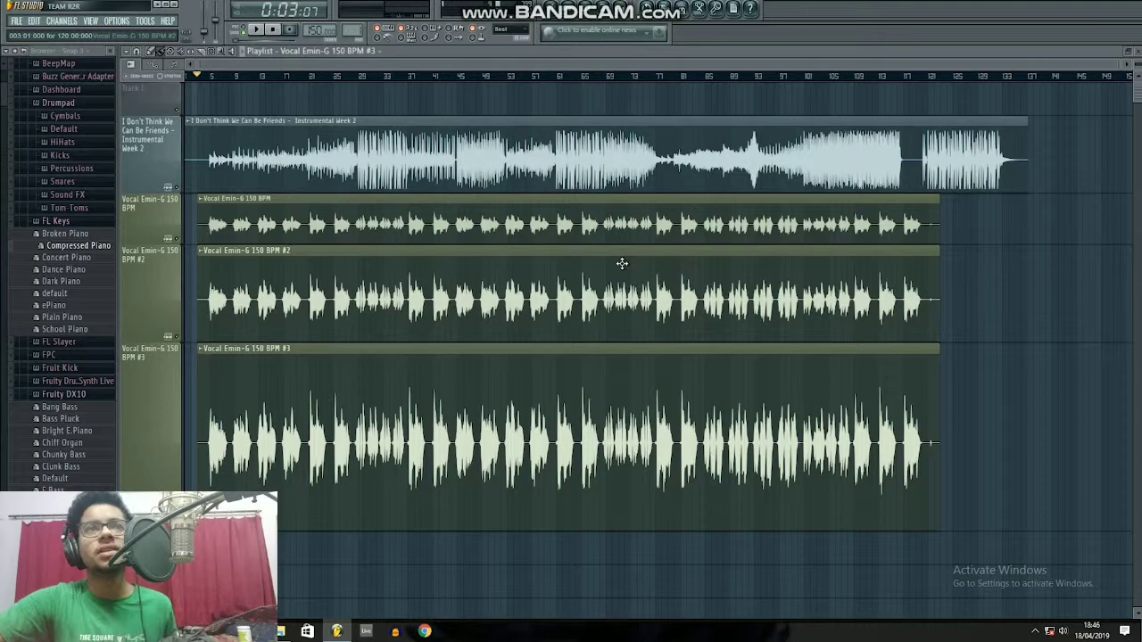
Increase the height of the first vocal track, Vocal Emin-G 150 BPM, in the playlist
scroll(571, 271, up, 3)
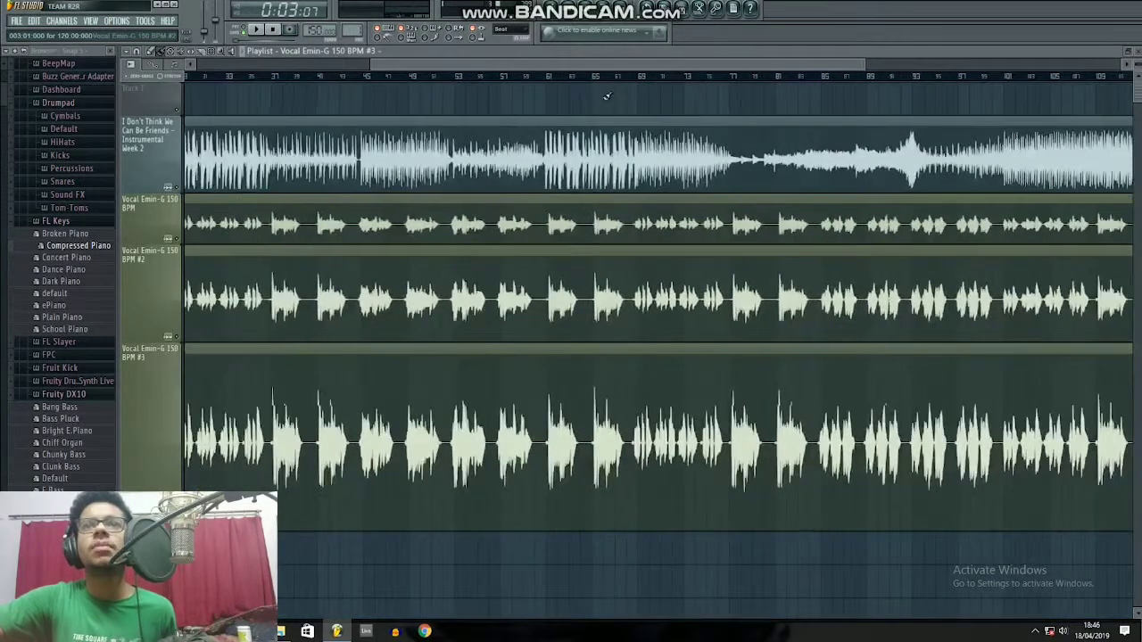
mouse_move(587, 63)
mouse_down()
mouse_move(407, 94)
mouse_move(388, 112)
mouse_up()
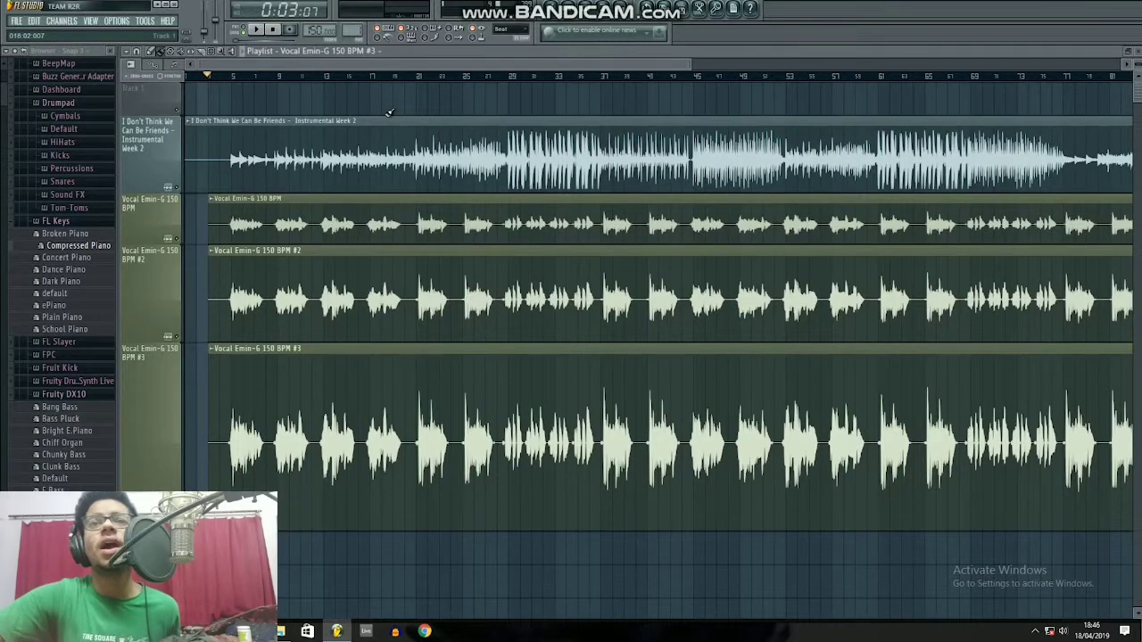
scroll(312, 215, up, 3)
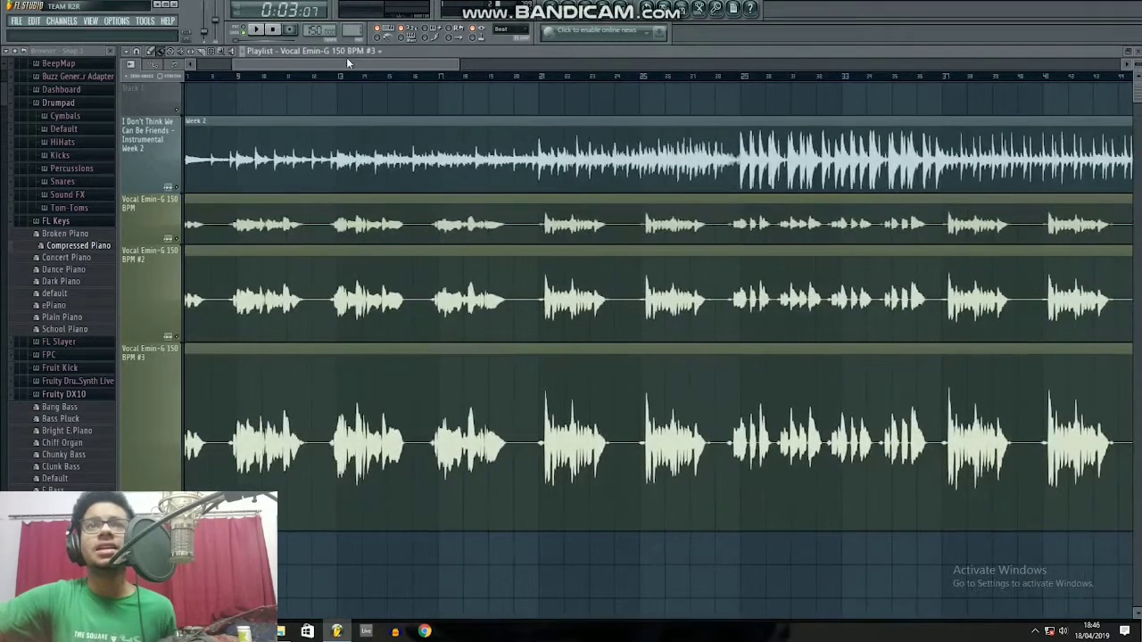
drag(346, 62, 232, 83)
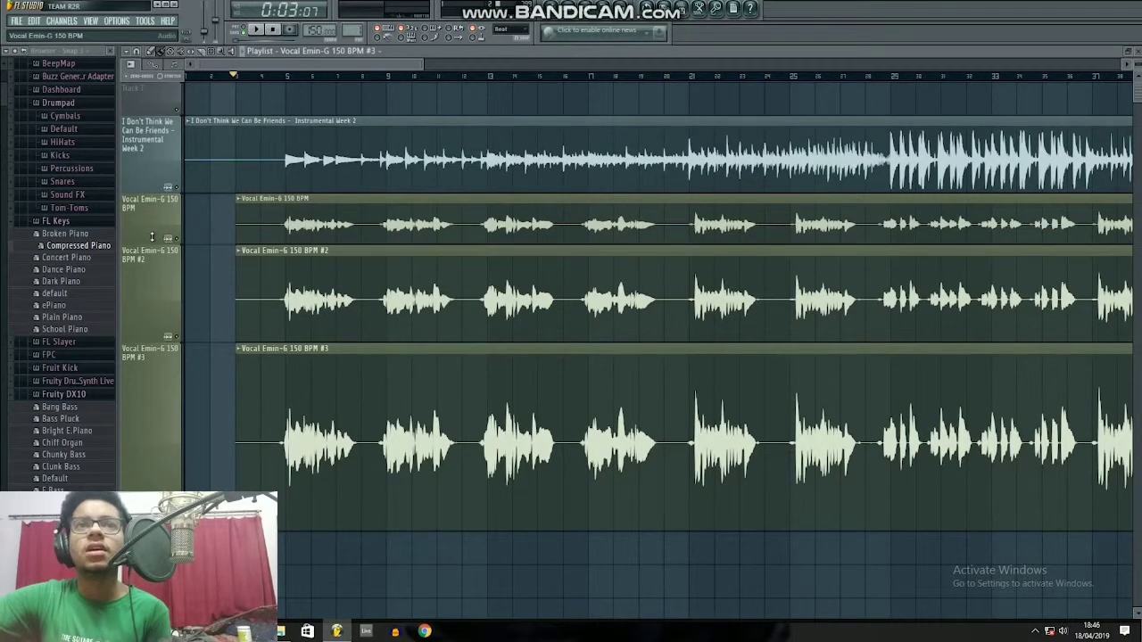
drag(152, 236, 152, 290)
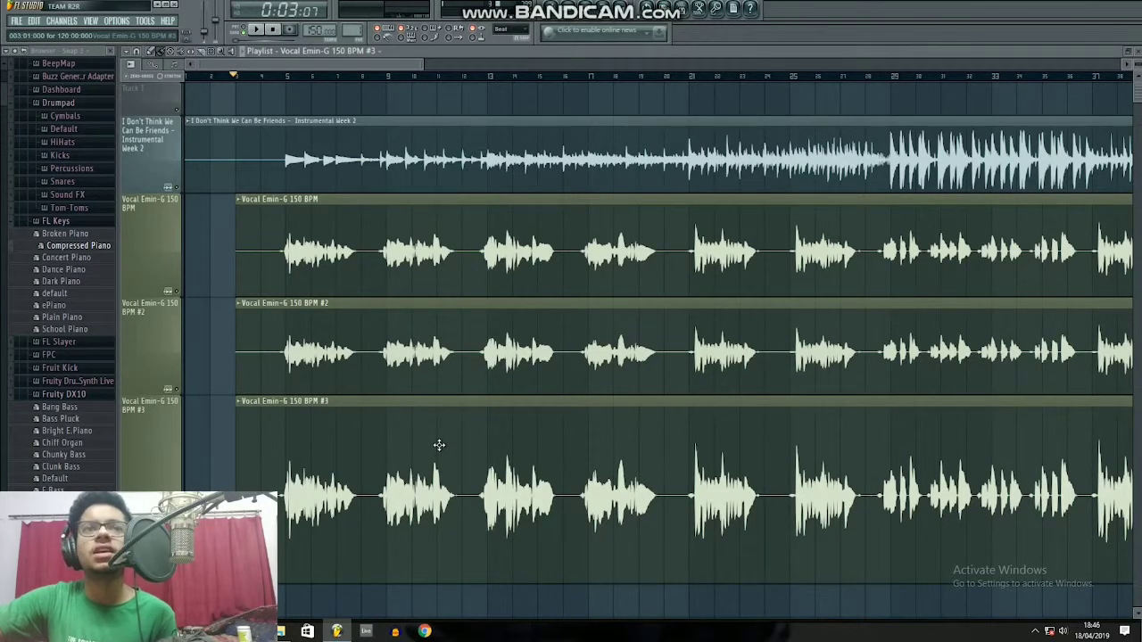
Check the channel settings and mixer routing of the instrumental clip and the first vocal clip
double_click(504, 172)
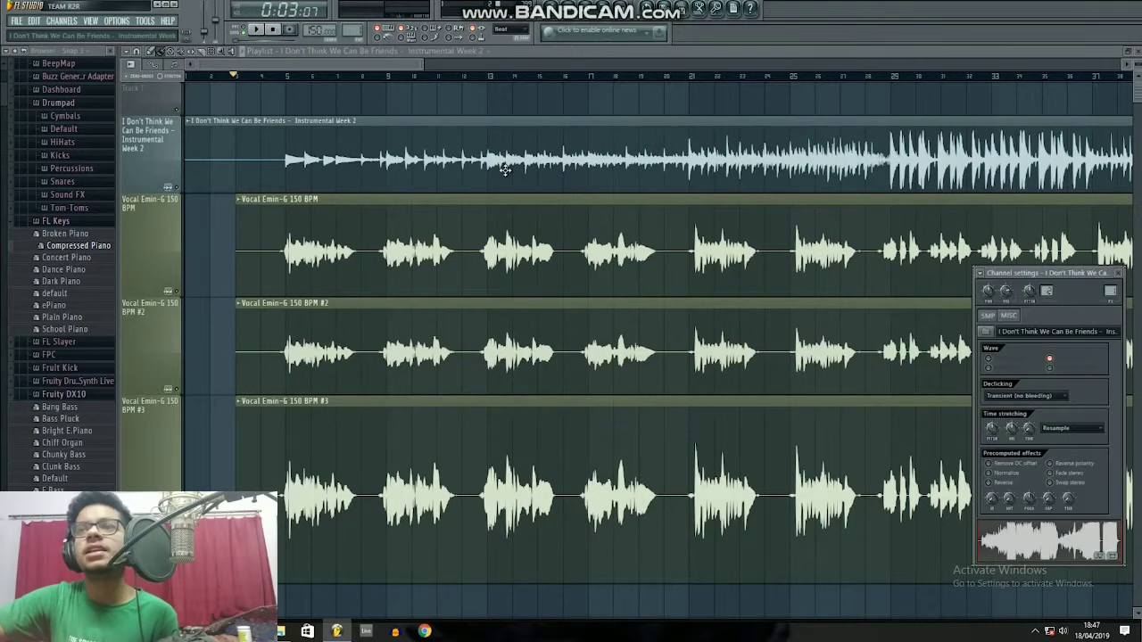
click(628, 13)
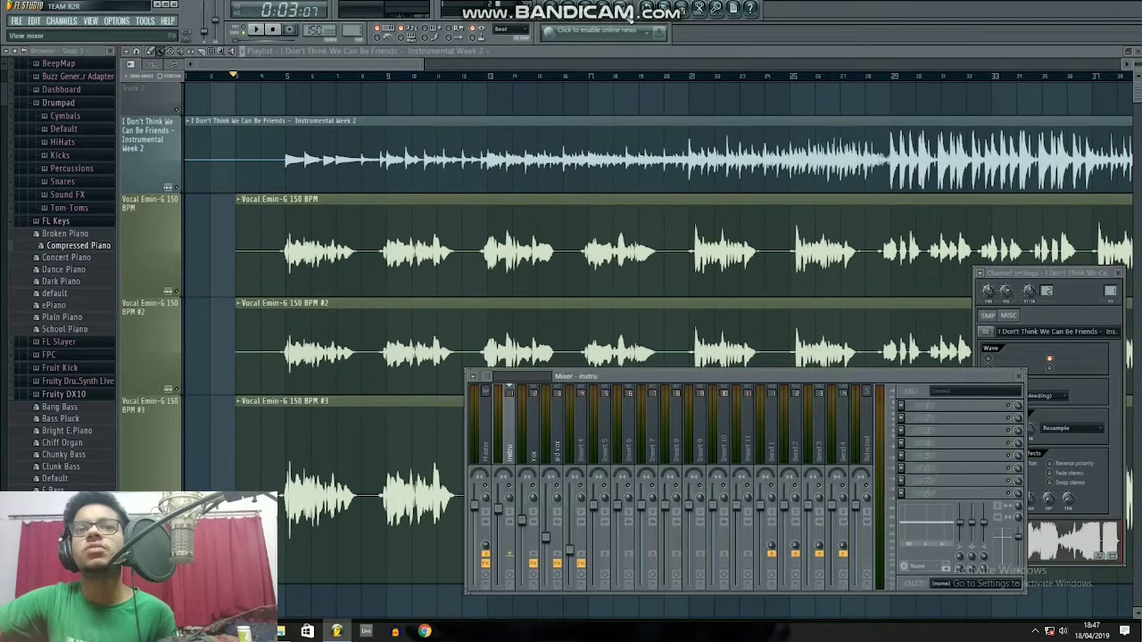
double_click(472, 283)
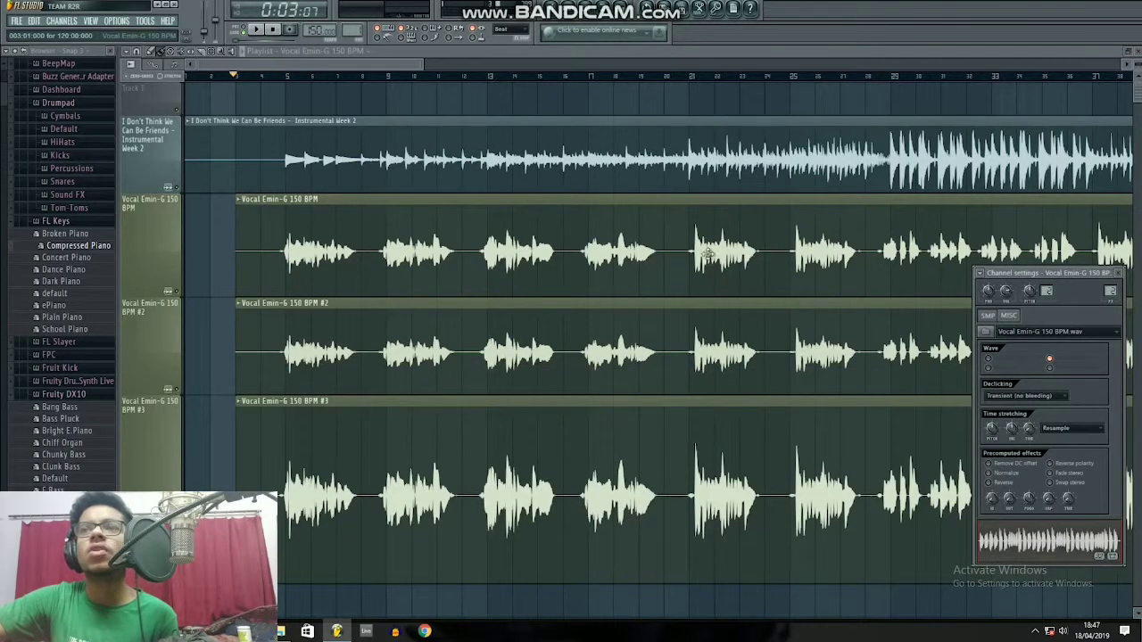
click(628, 13)
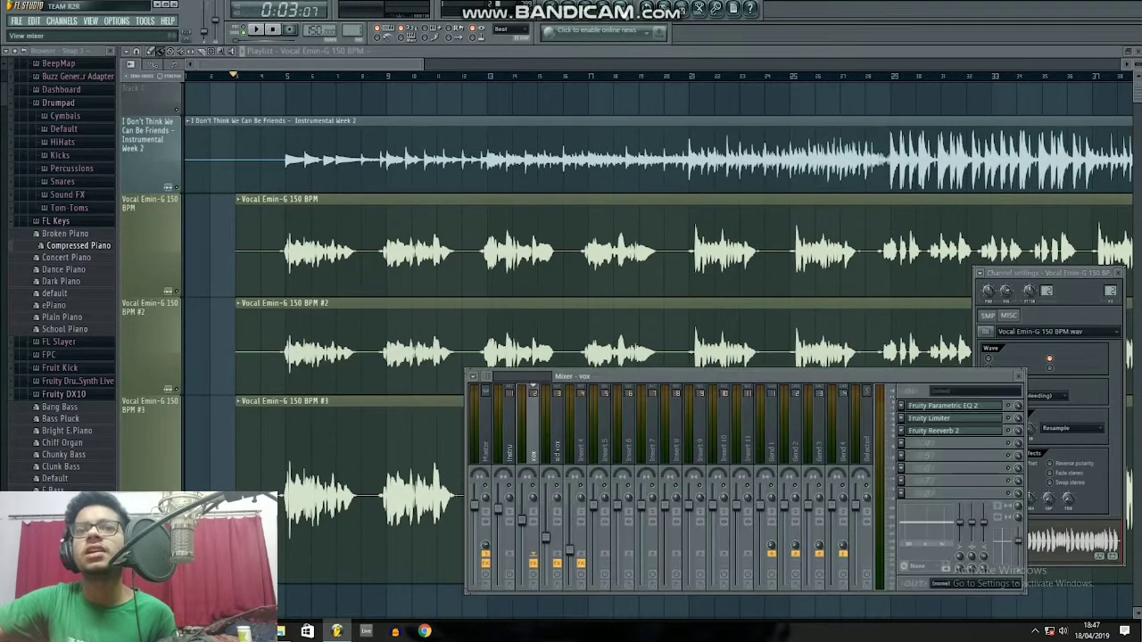
Review the Fruity Parametric EQ 2, Fruity Limiter and Fruity Reeverb 2 settings on the vox mixer track
click(951, 406)
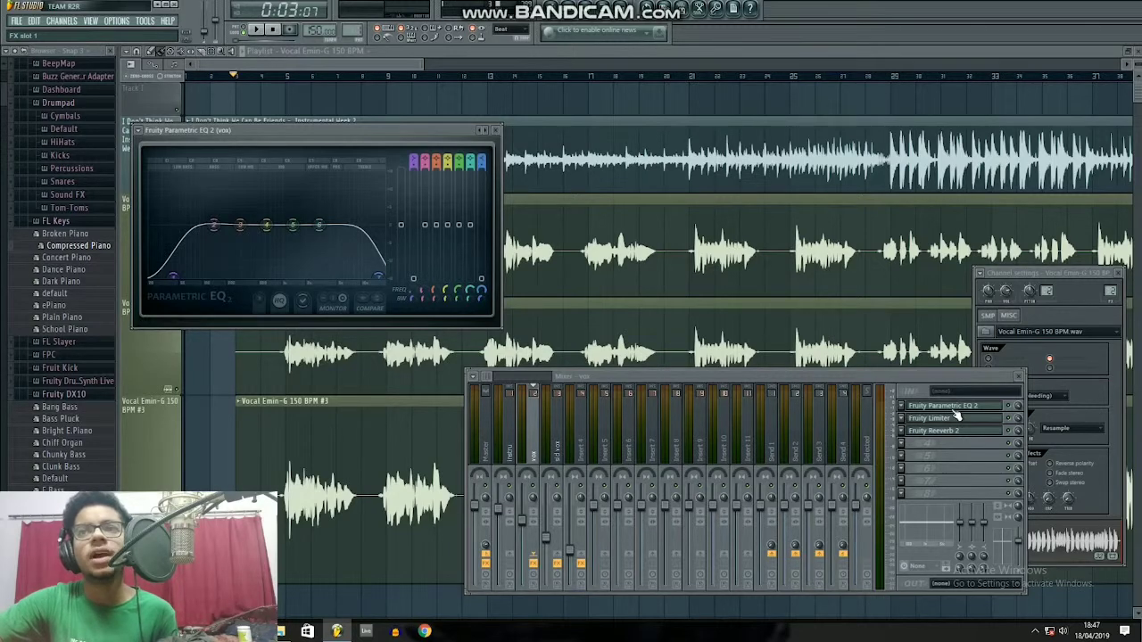
click(936, 423)
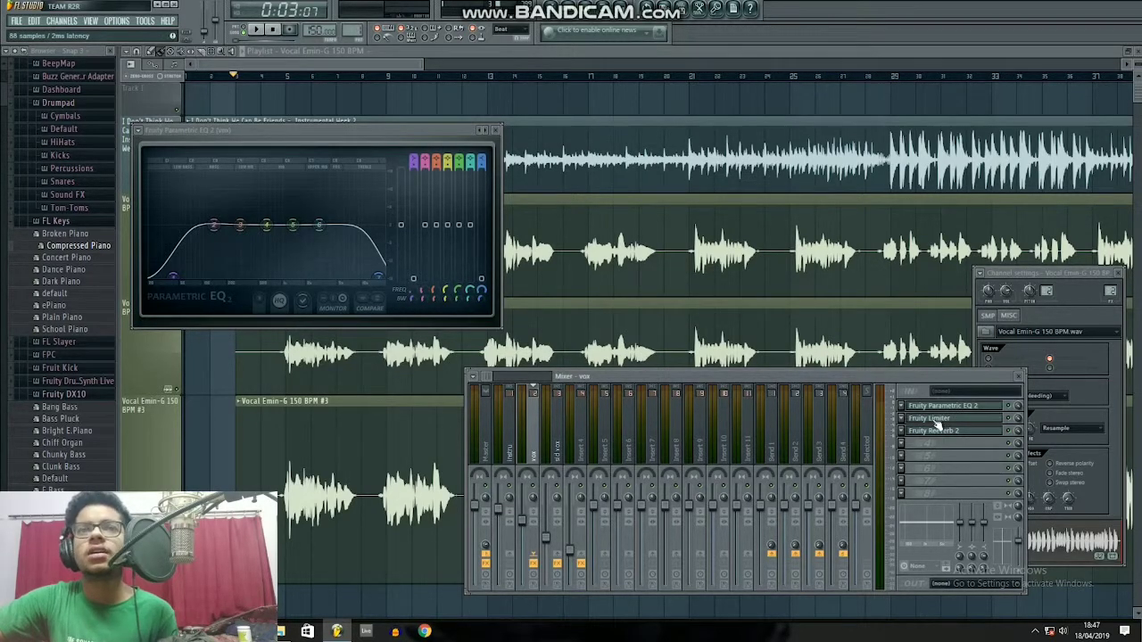
click(937, 423)
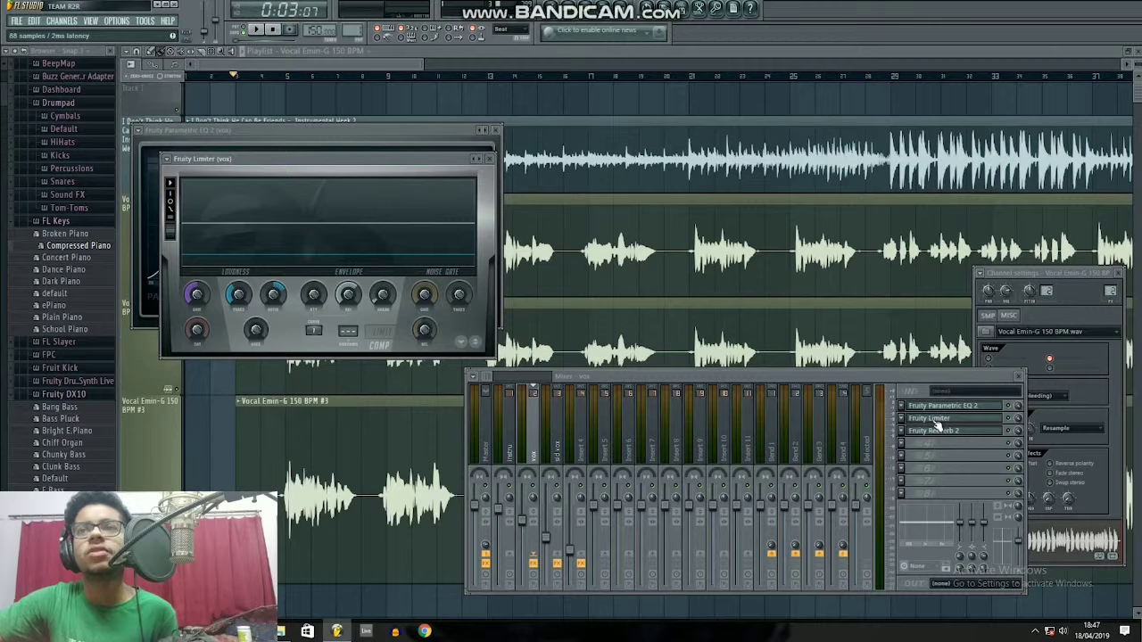
click(933, 433)
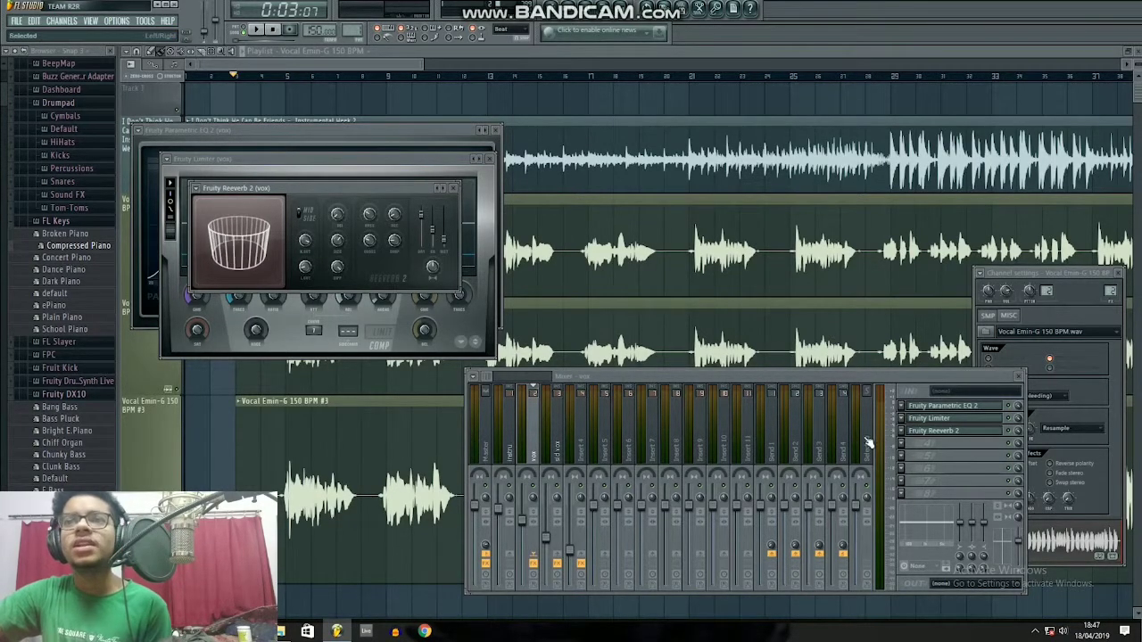
Review the Fruity Parametric EQ 2, Fruity Limiter and Fruity Convolver settings on the sid vox mixer track
click(560, 446)
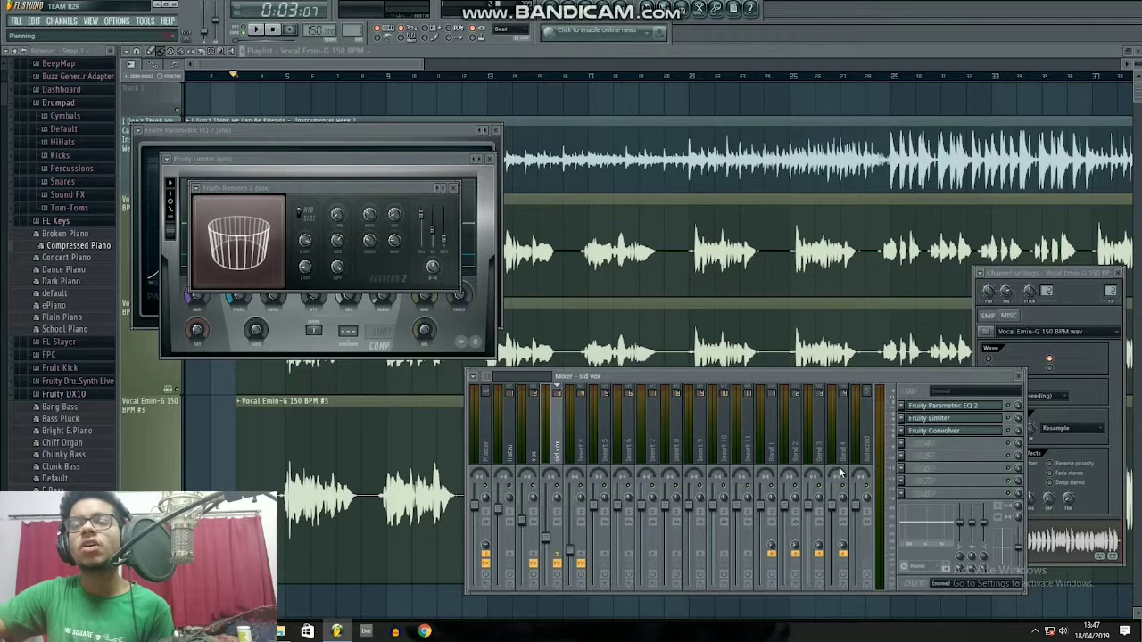
click(946, 407)
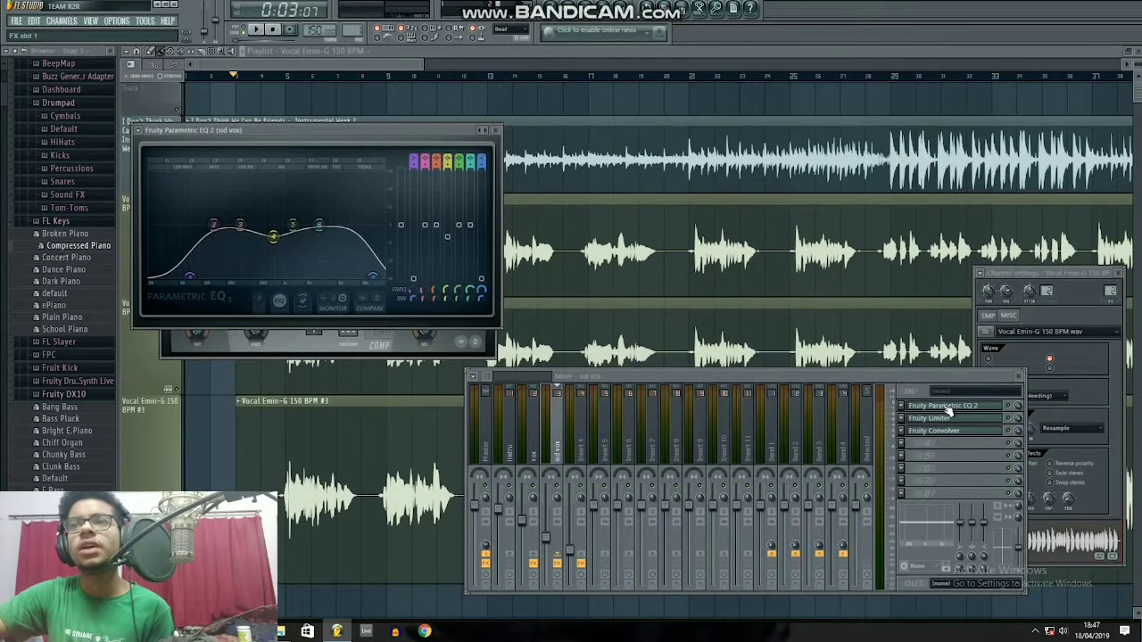
click(942, 419)
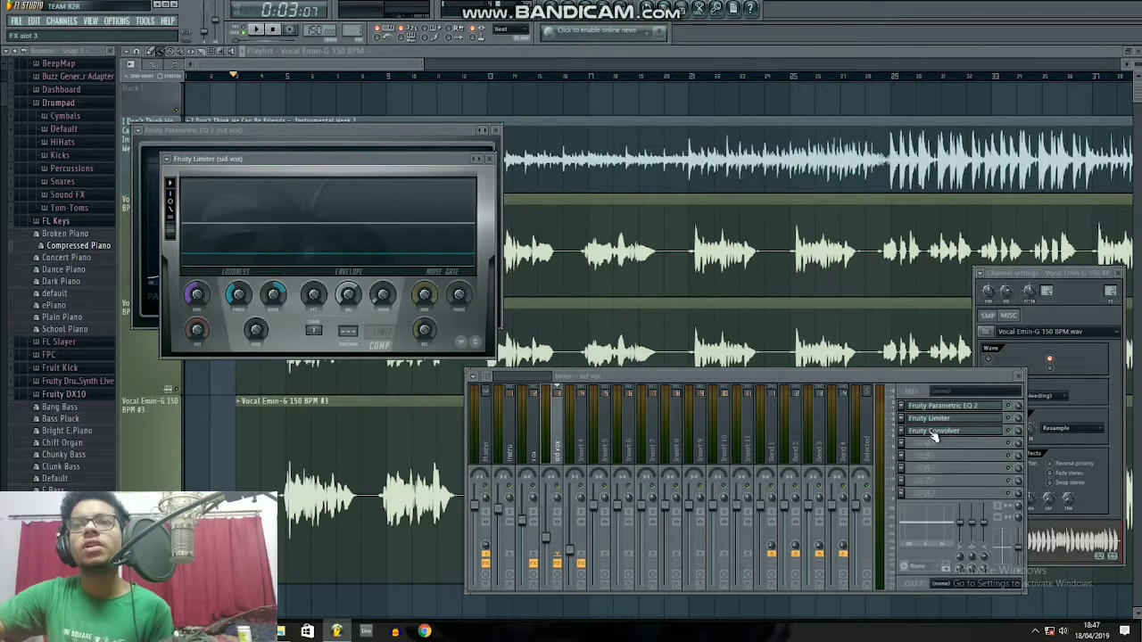
click(932, 432)
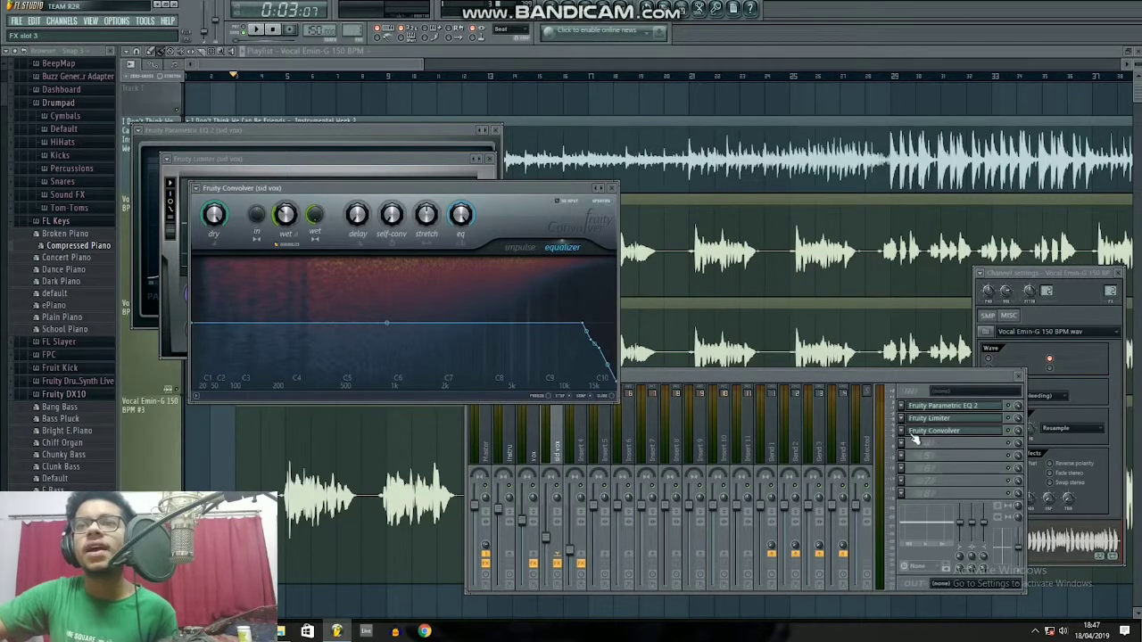
Replace effect slot 3 of the sid vox track with a fresh Fruity Convolver and adjust its wet level and wet stereo separation
click(904, 434)
mouse_move(928, 344)
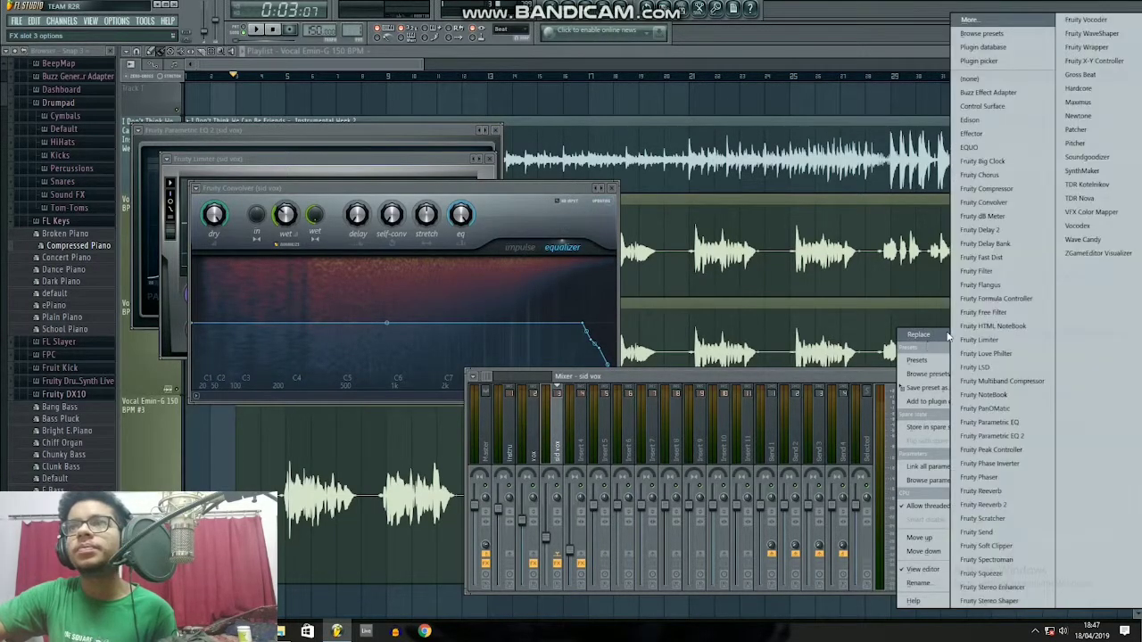
click(1015, 202)
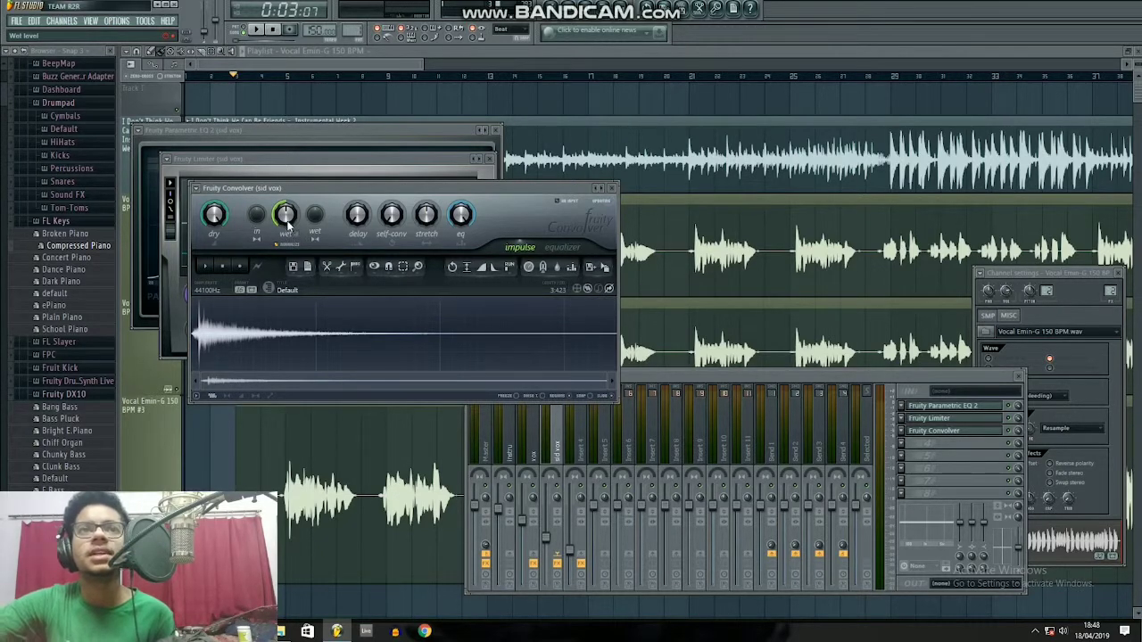
drag(286, 217, 314, 207)
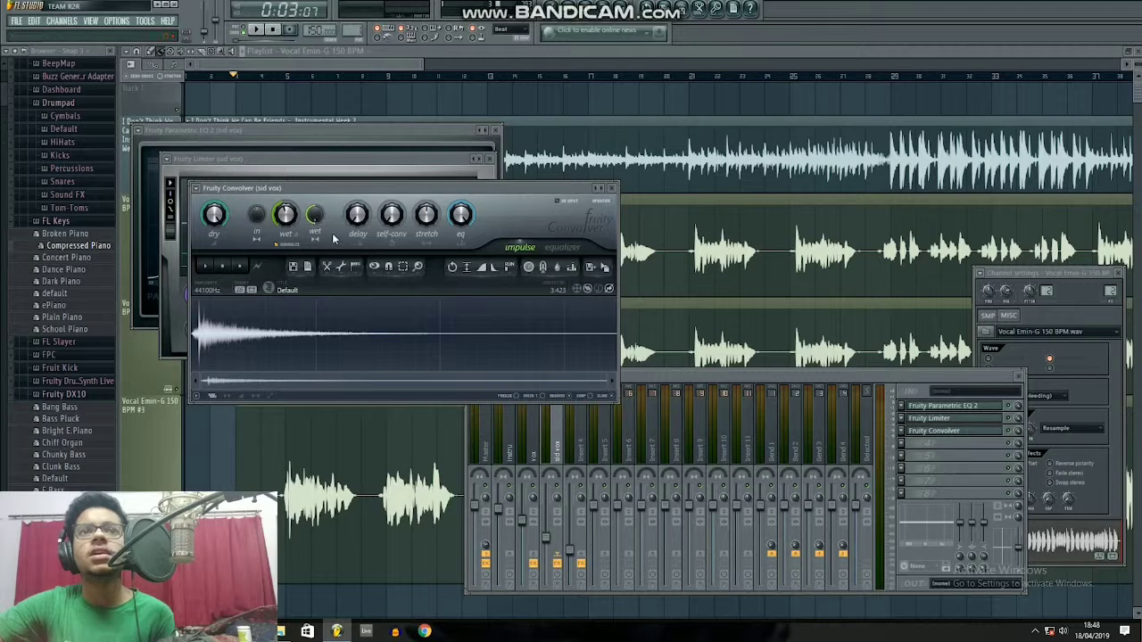
Shape the Fruity Convolver's equalizer curve to roll off the frequencies above about 10 kHz, and close all open plugin and mixer windows
click(569, 250)
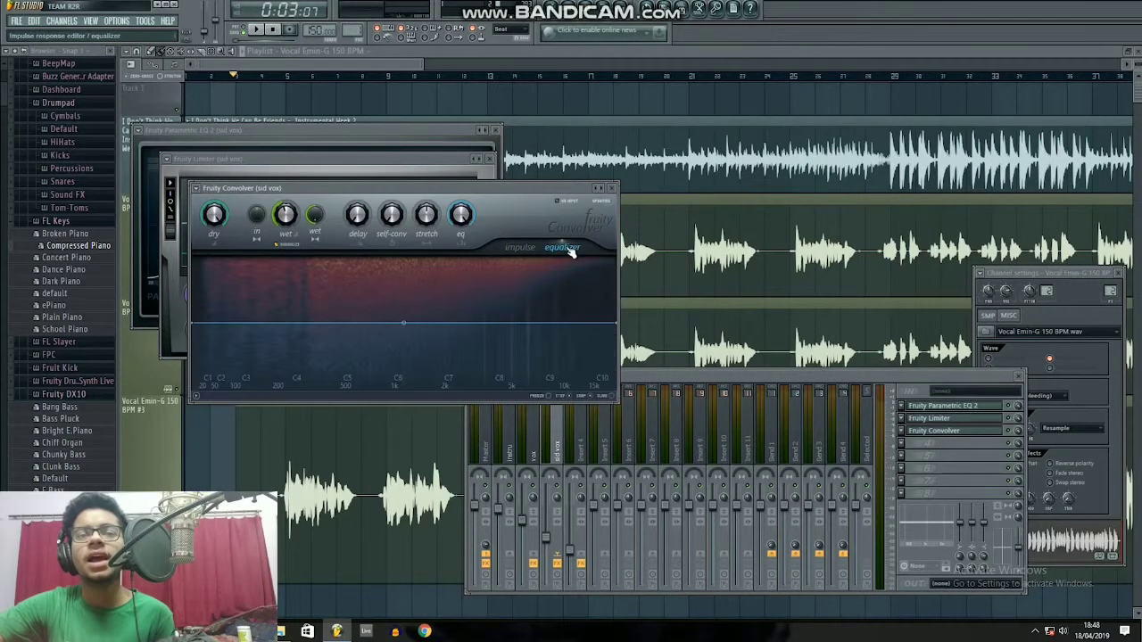
click(524, 248)
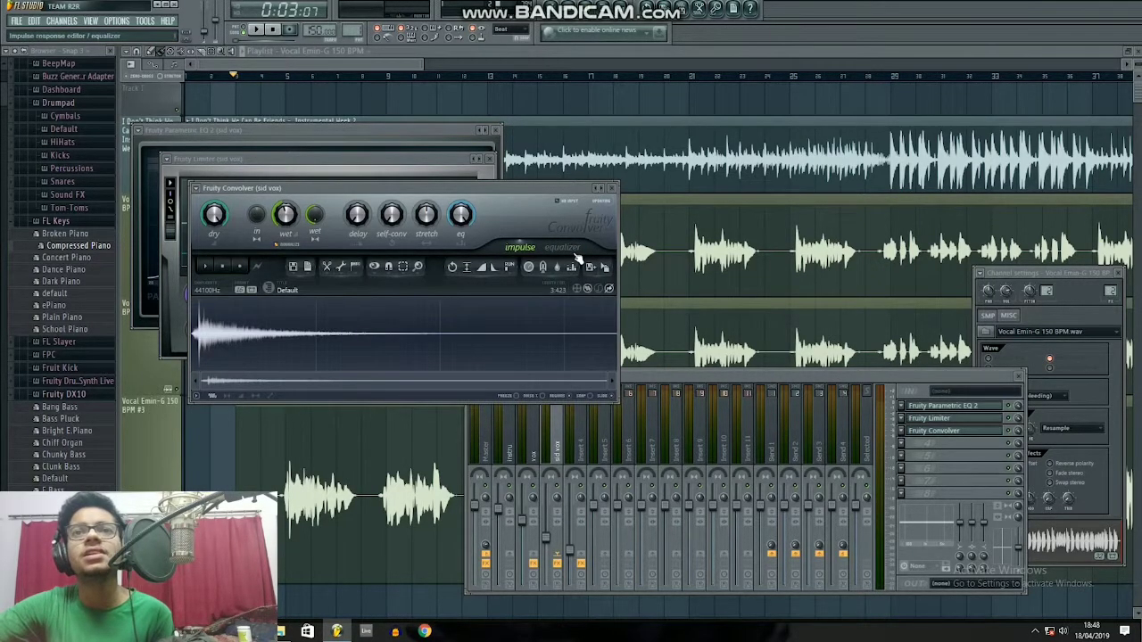
click(572, 250)
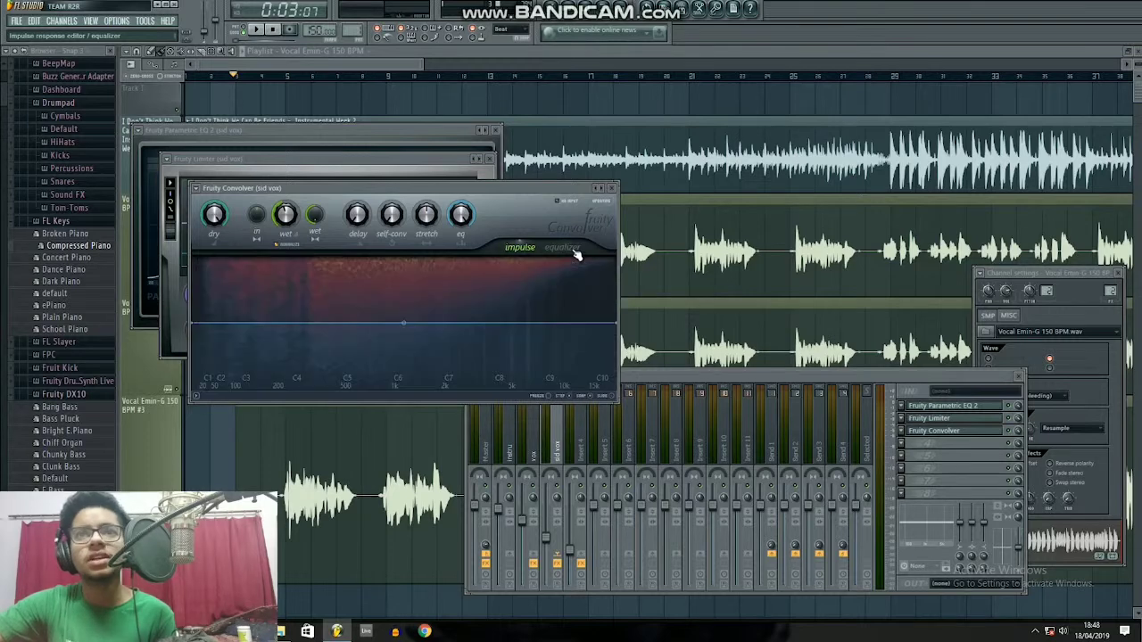
drag(619, 352, 614, 394)
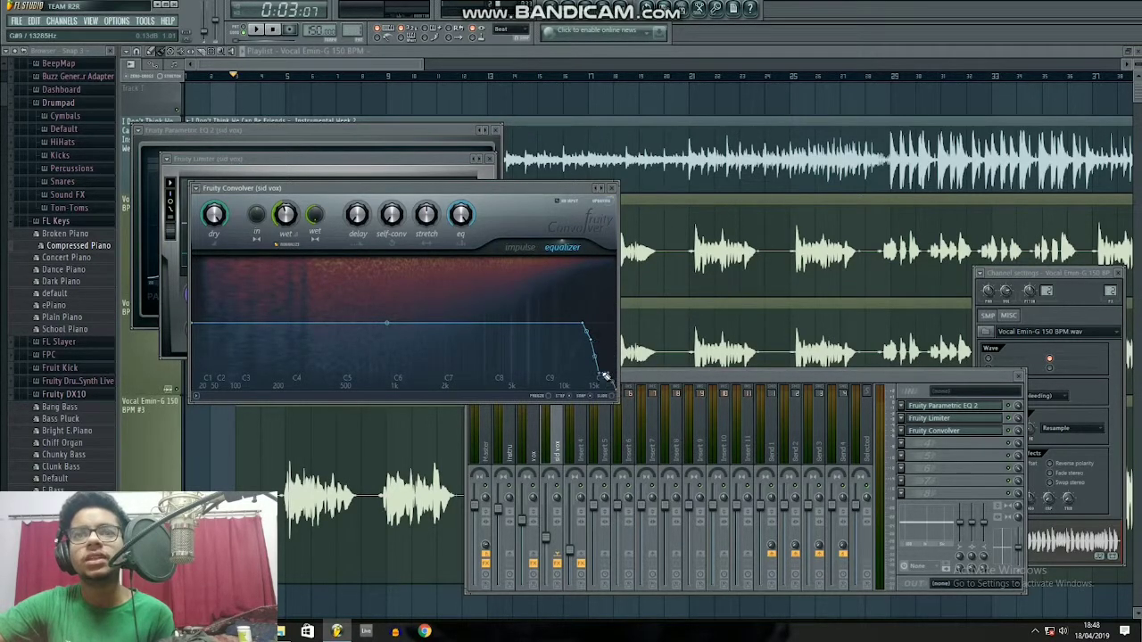
drag(582, 324, 587, 327)
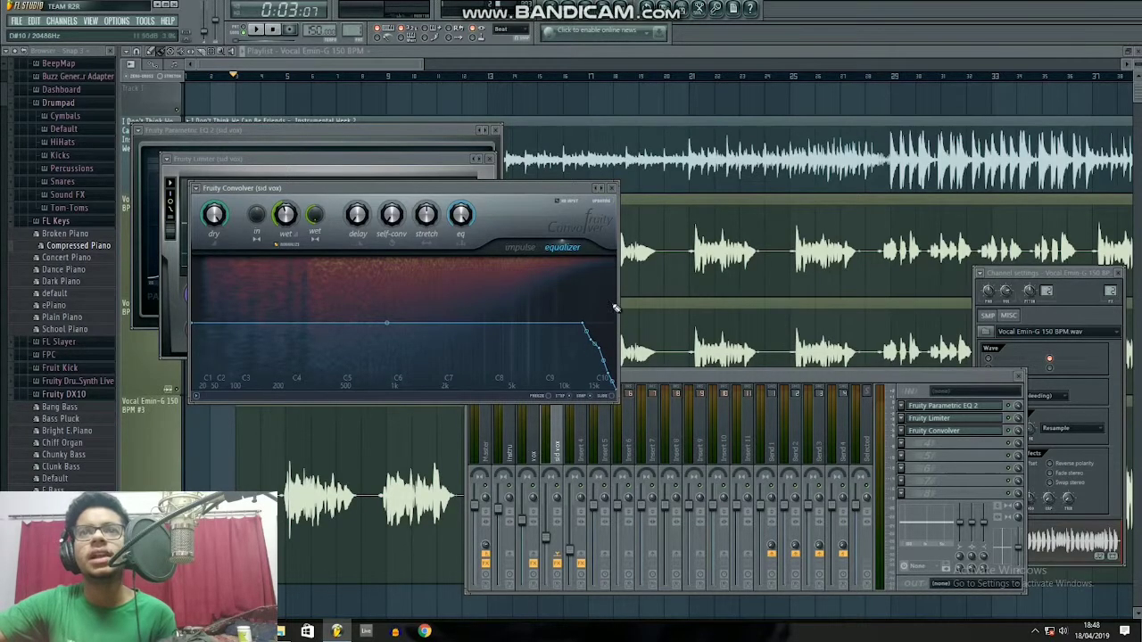
click(611, 187)
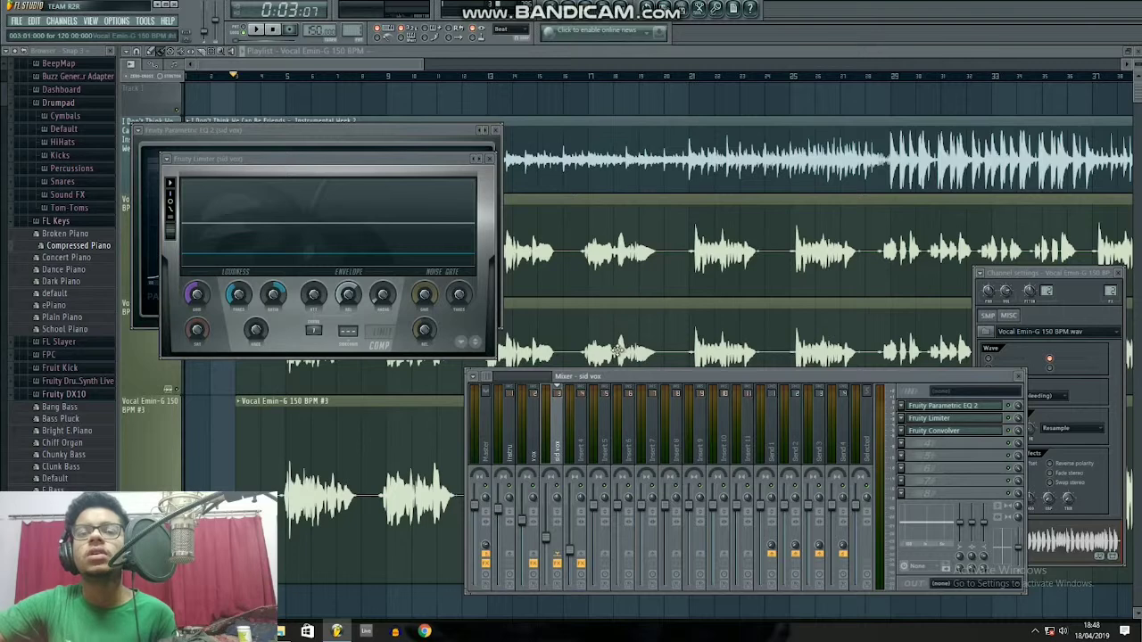
key(F12)
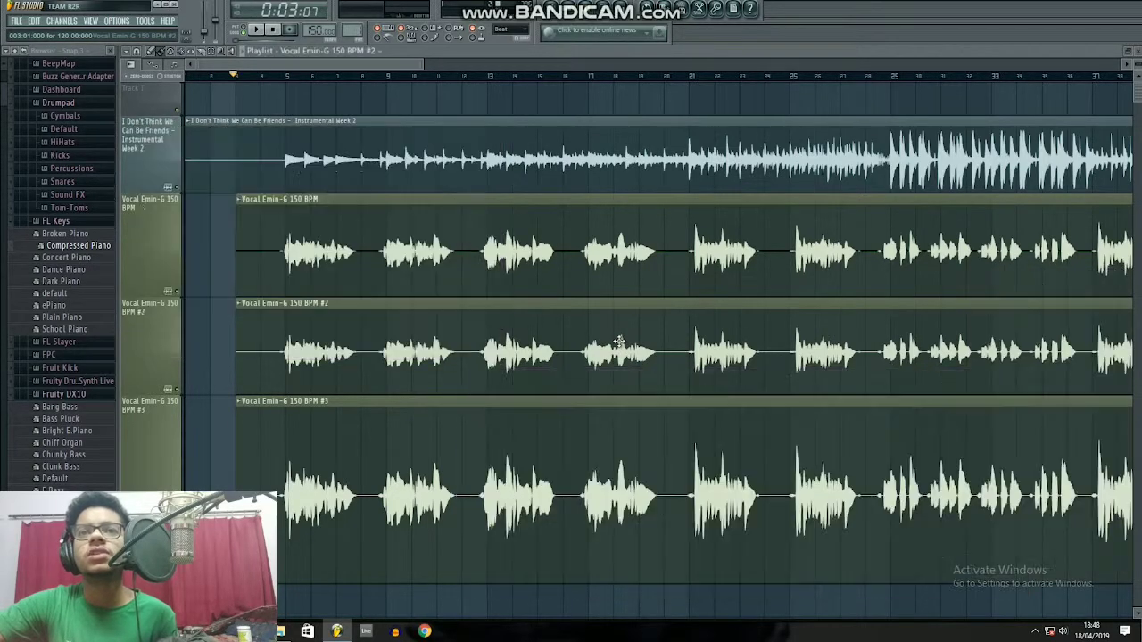
Check that the second and third vocal clips are routed to the sid vox mixer track
double_click(524, 352)
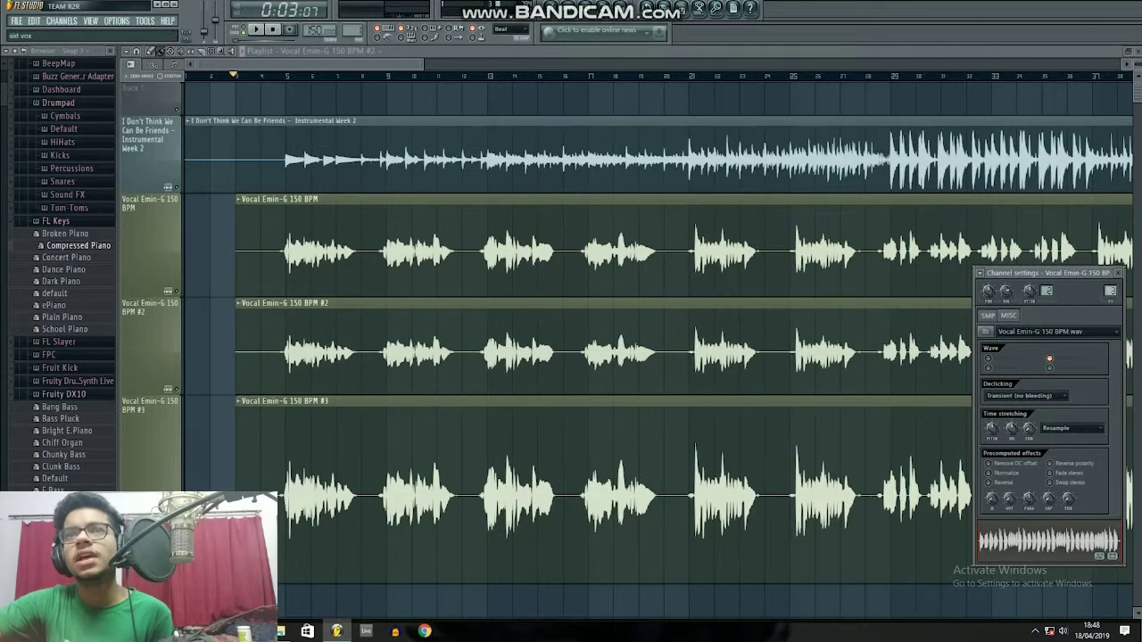
click(1109, 290)
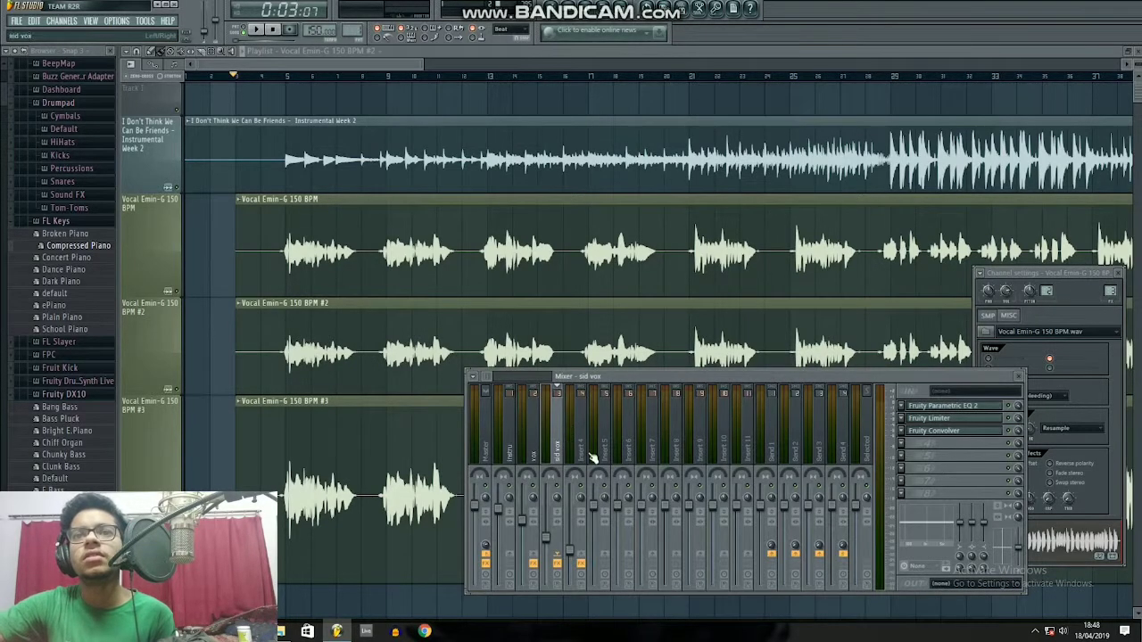
key(F9)
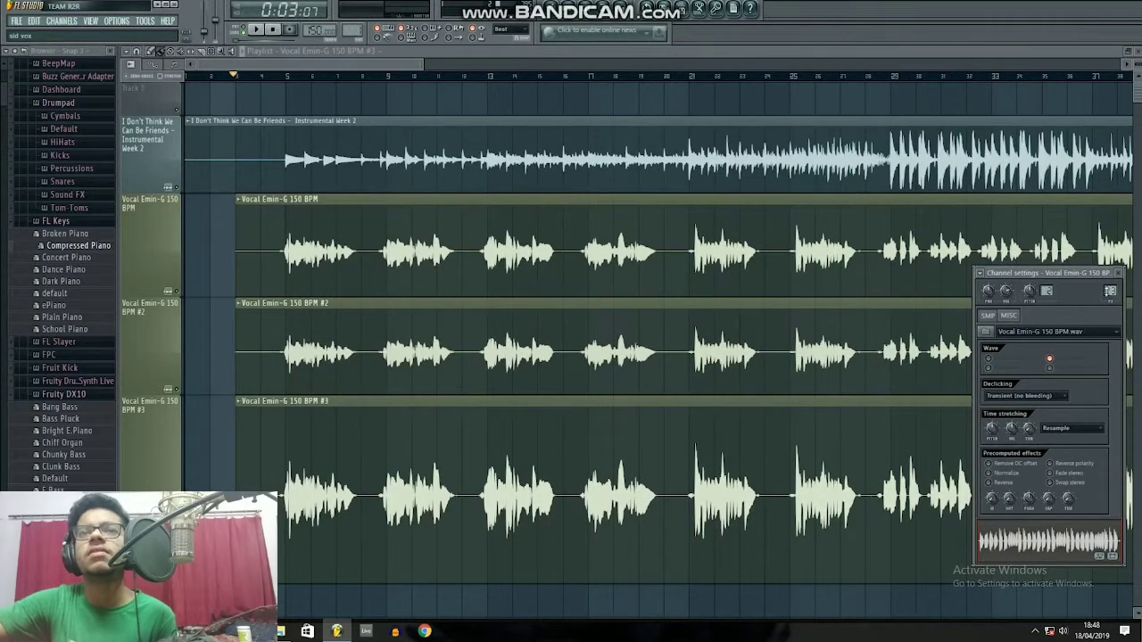
key(F9)
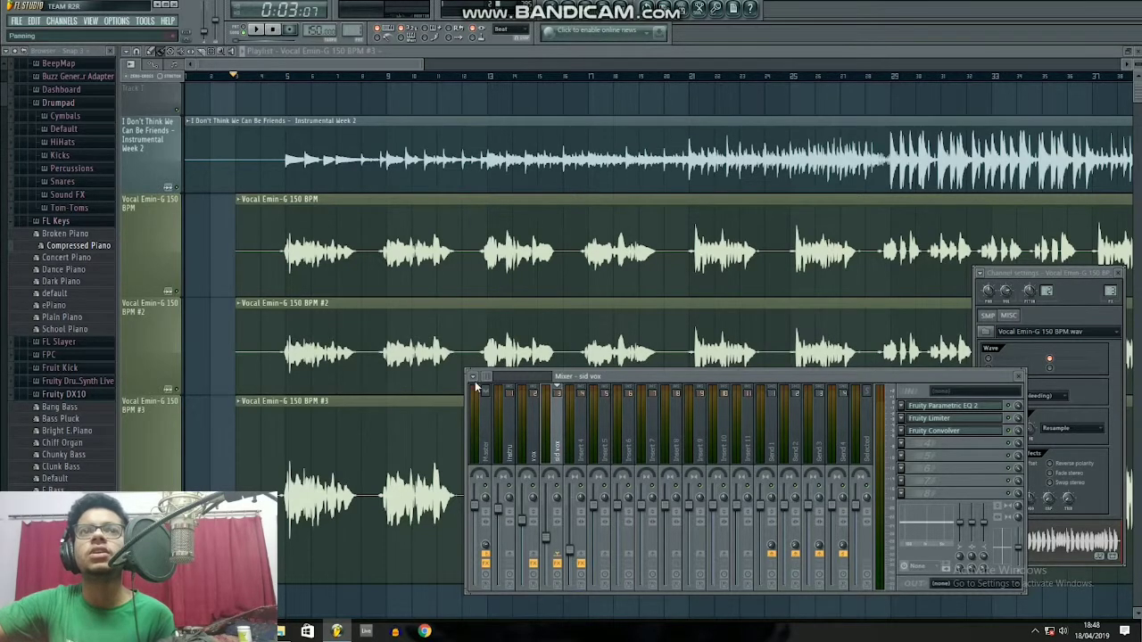
Turn off snapping in the playlist by setting its snap to (none)
click(234, 64)
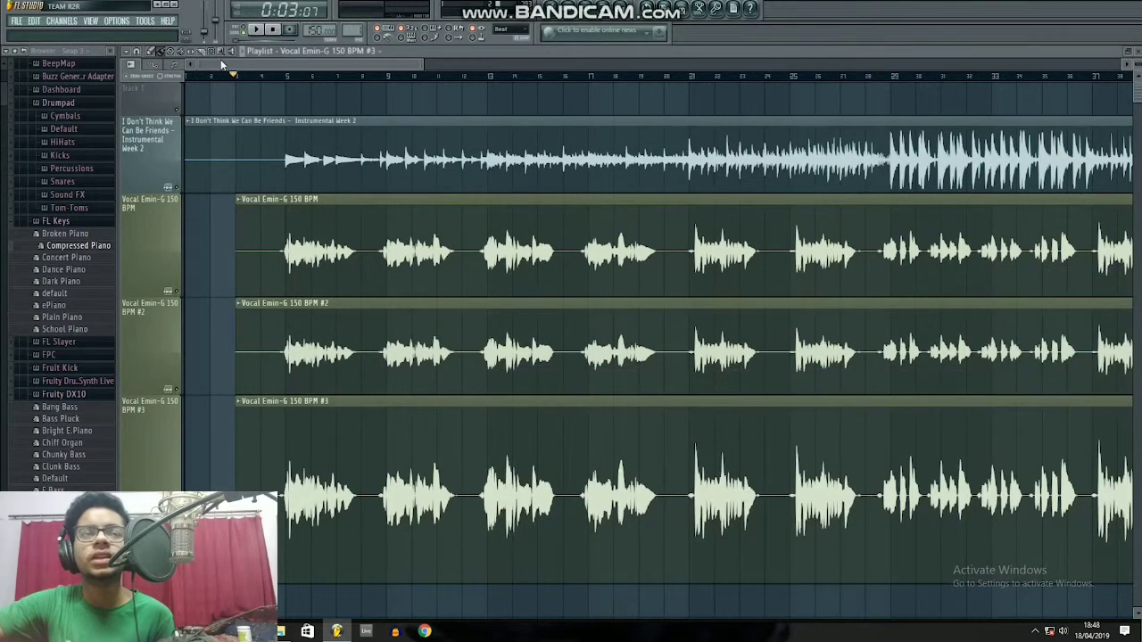
click(143, 57)
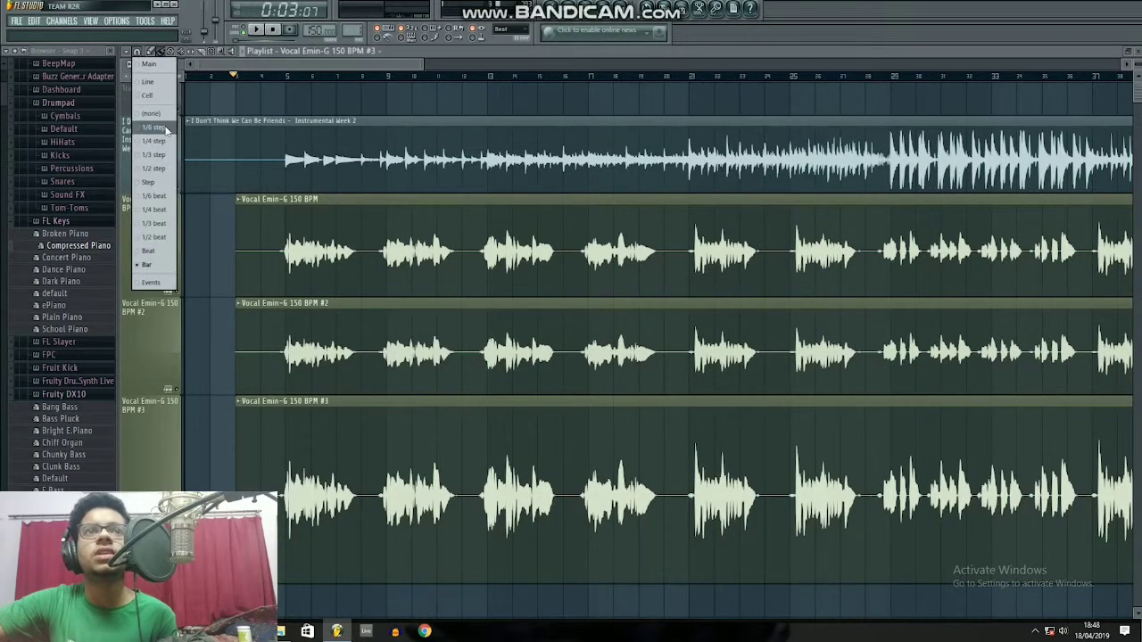
click(158, 116)
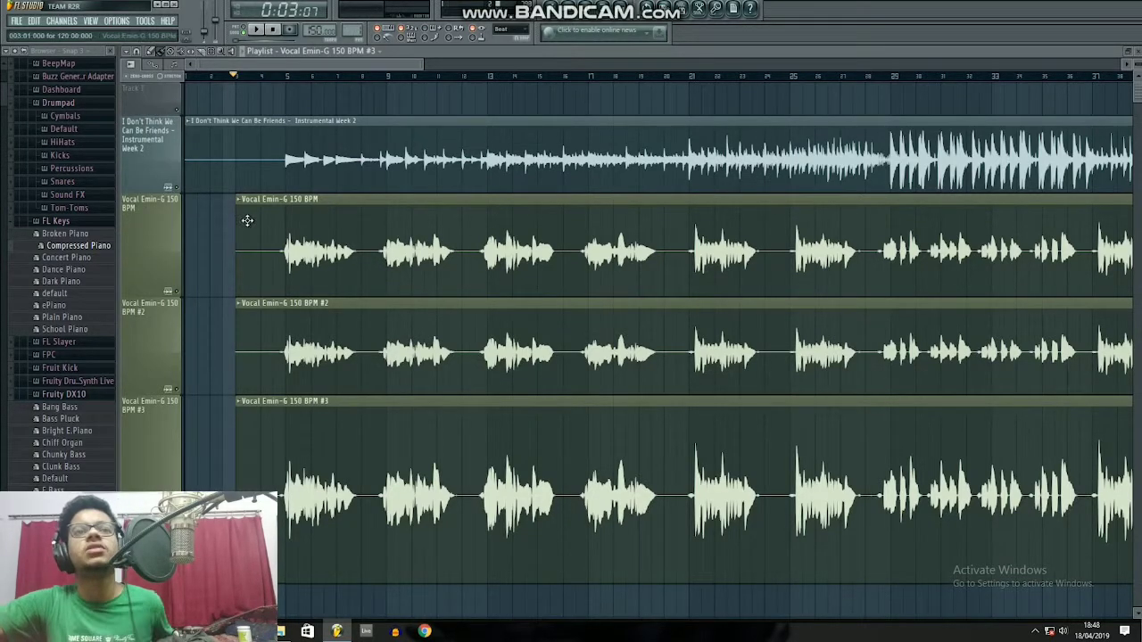
scroll(253, 317, up, 8)
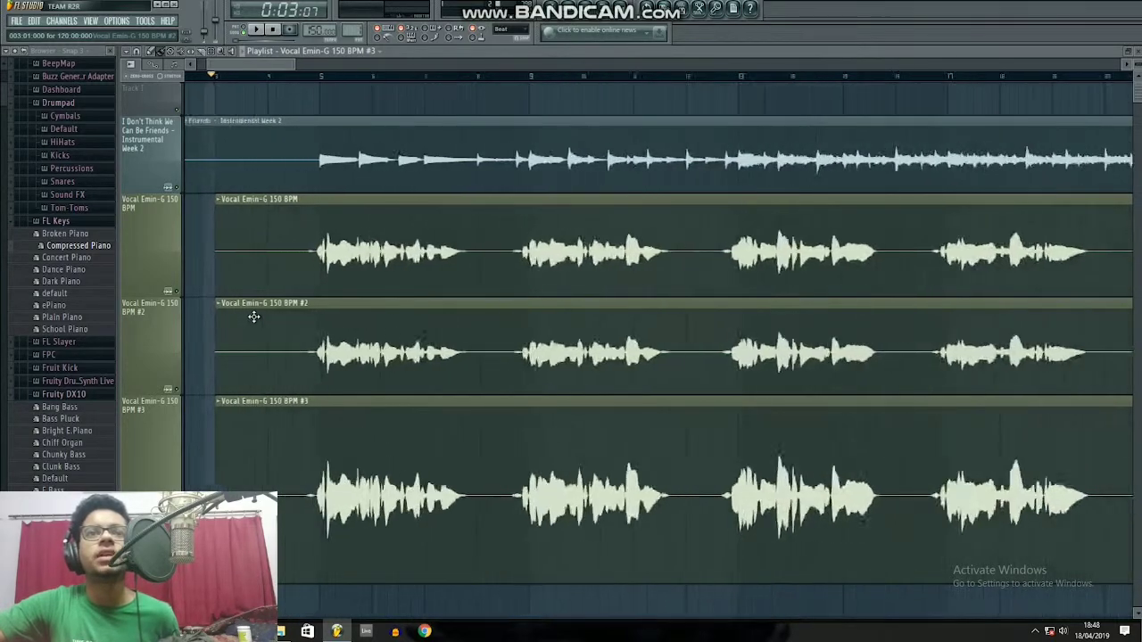
Nudge the second vocal clip slightly later on the playlist, and the third vocal clip slightly later again, to 003:01:002
scroll(731, 365, up, 4)
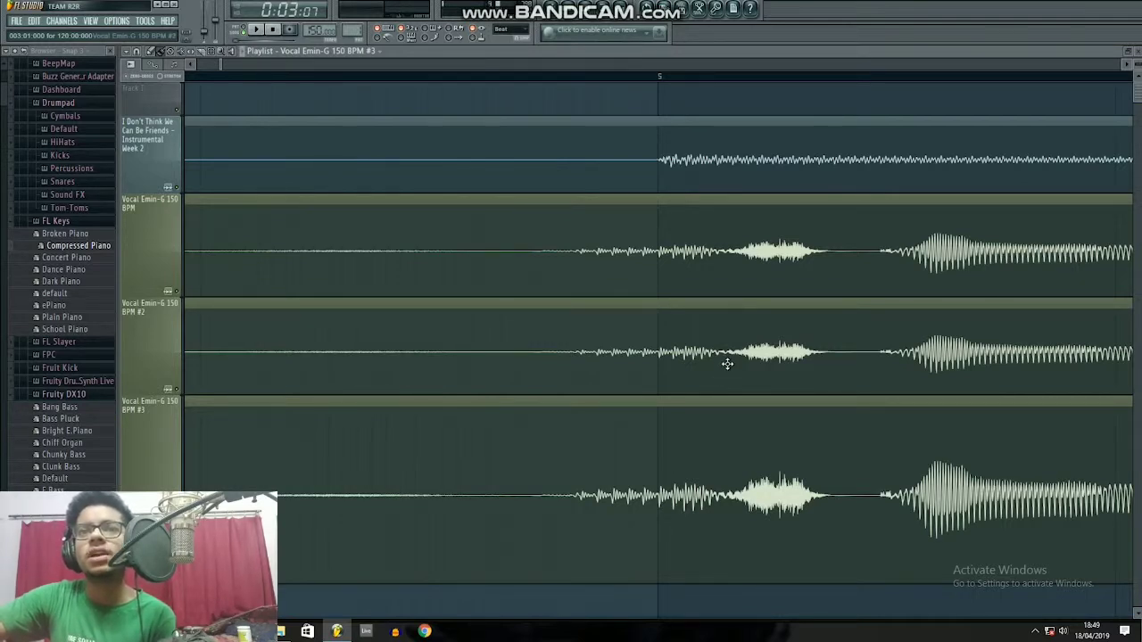
click(727, 364)
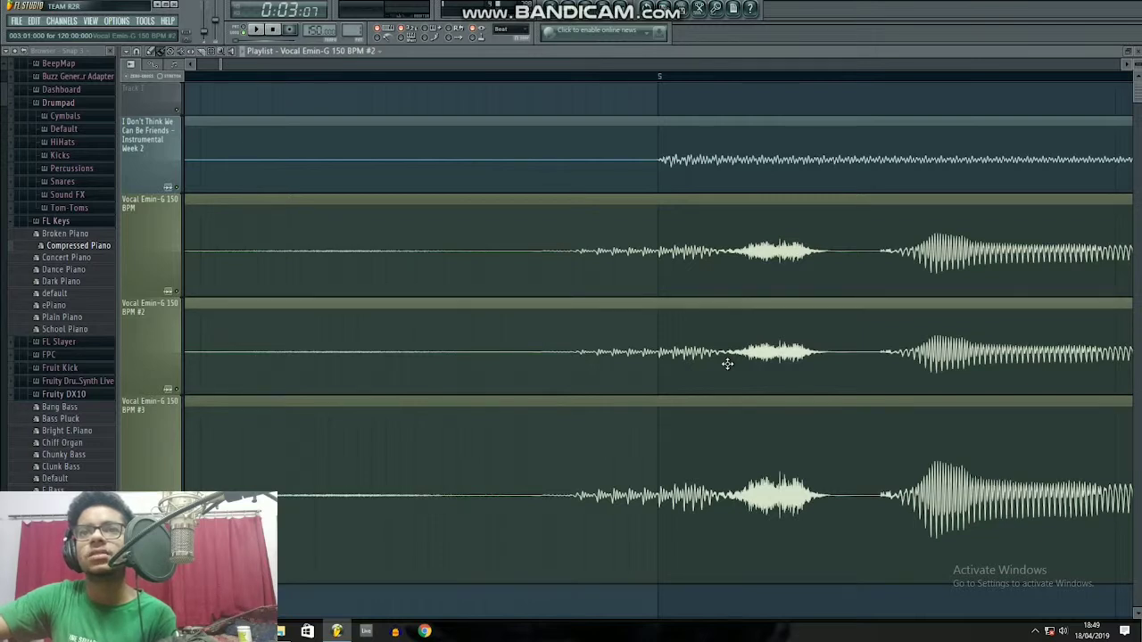
drag(727, 364, 732, 364)
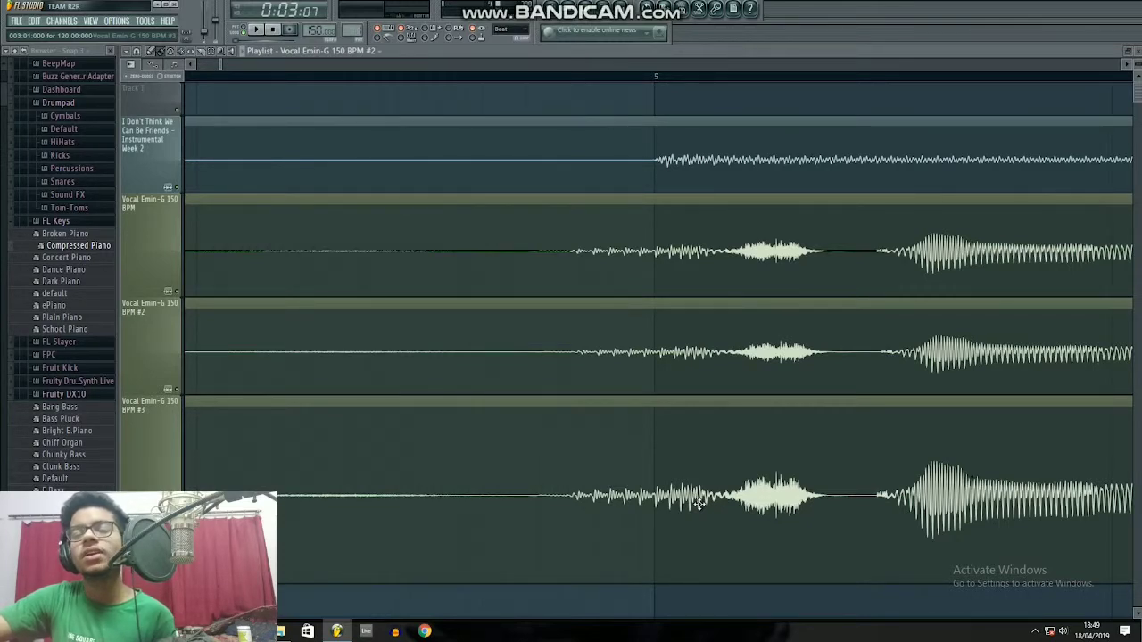
drag(698, 504, 703, 505)
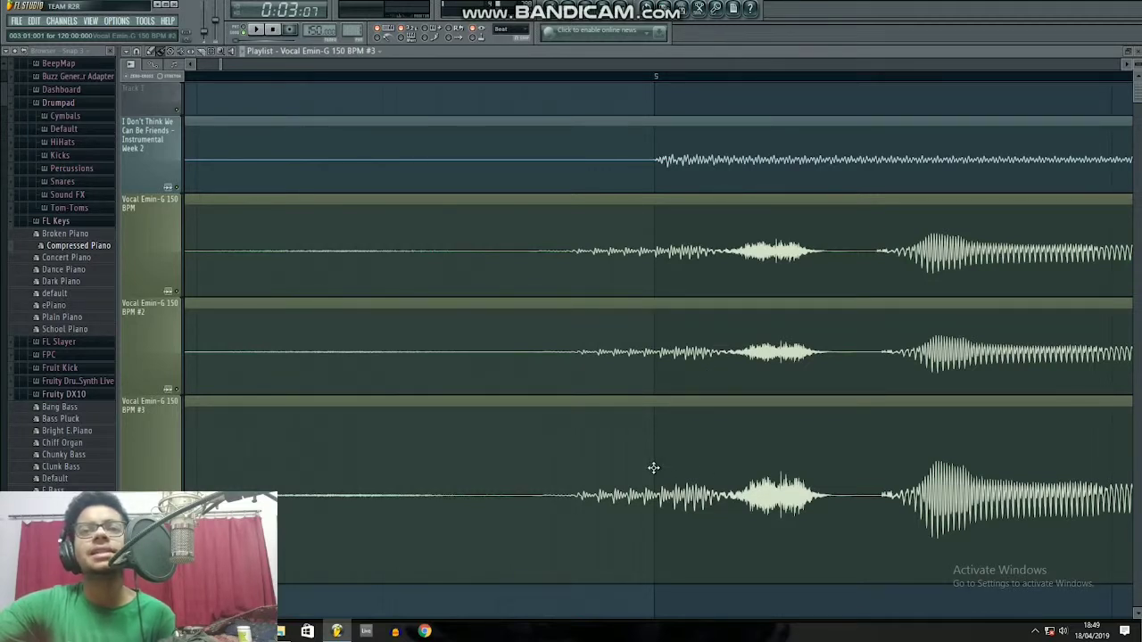
drag(654, 468, 665, 464)
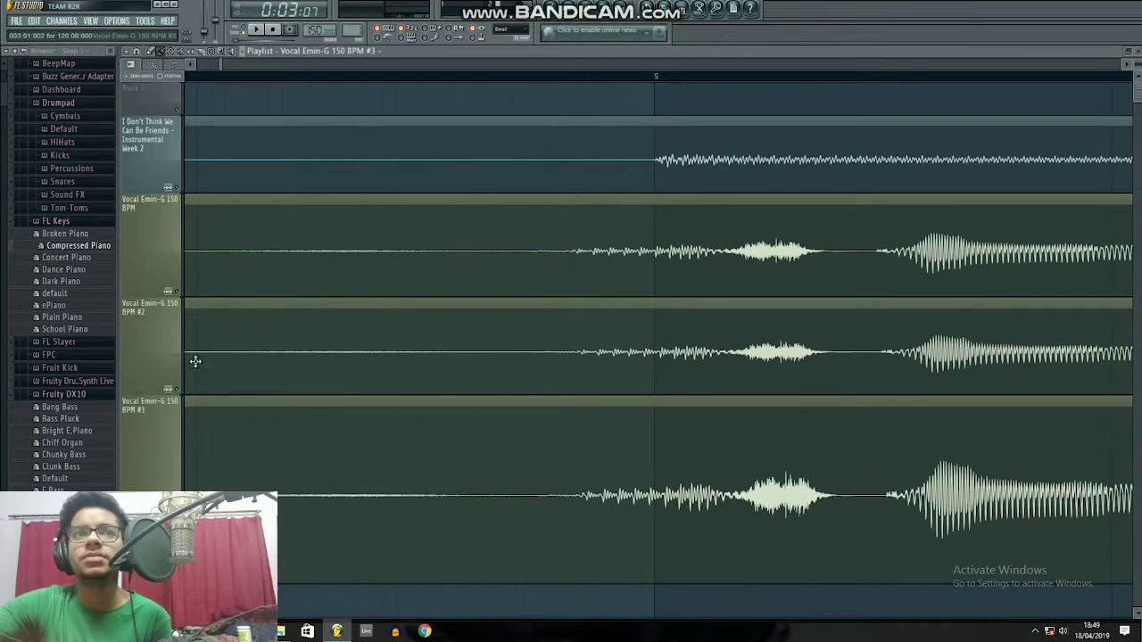
Make the first vocal track a little taller, solo it, and listen to it alone from just before bar 5
mouse_move(147, 301)
mouse_down()
mouse_move(145, 334)
mouse_move(144, 312)
mouse_up()
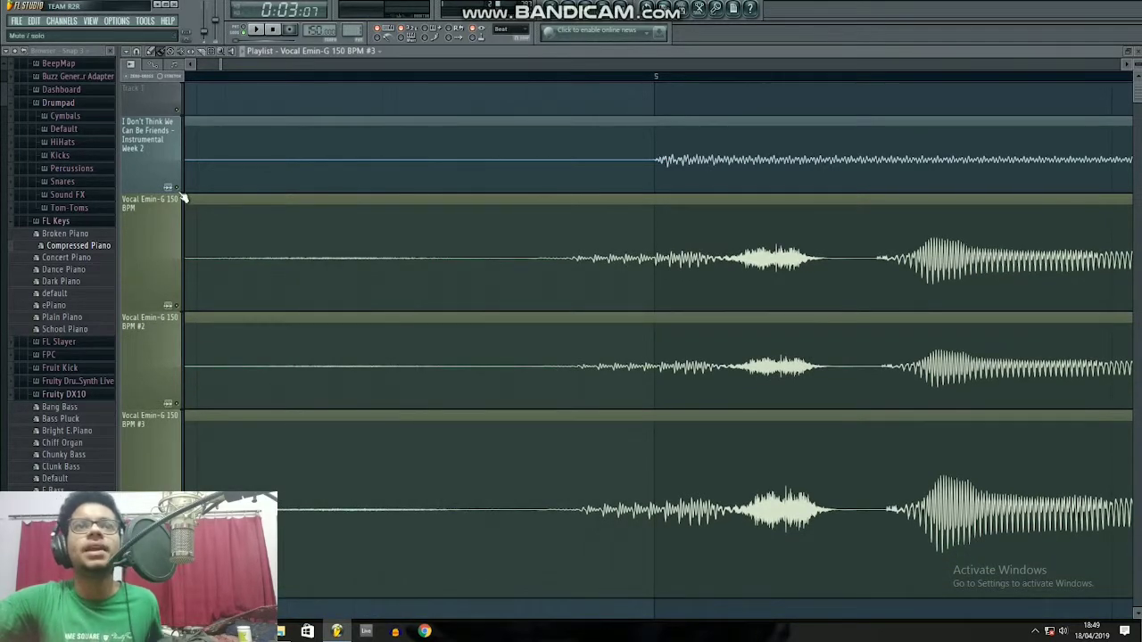
right_click(175, 308)
click(178, 404)
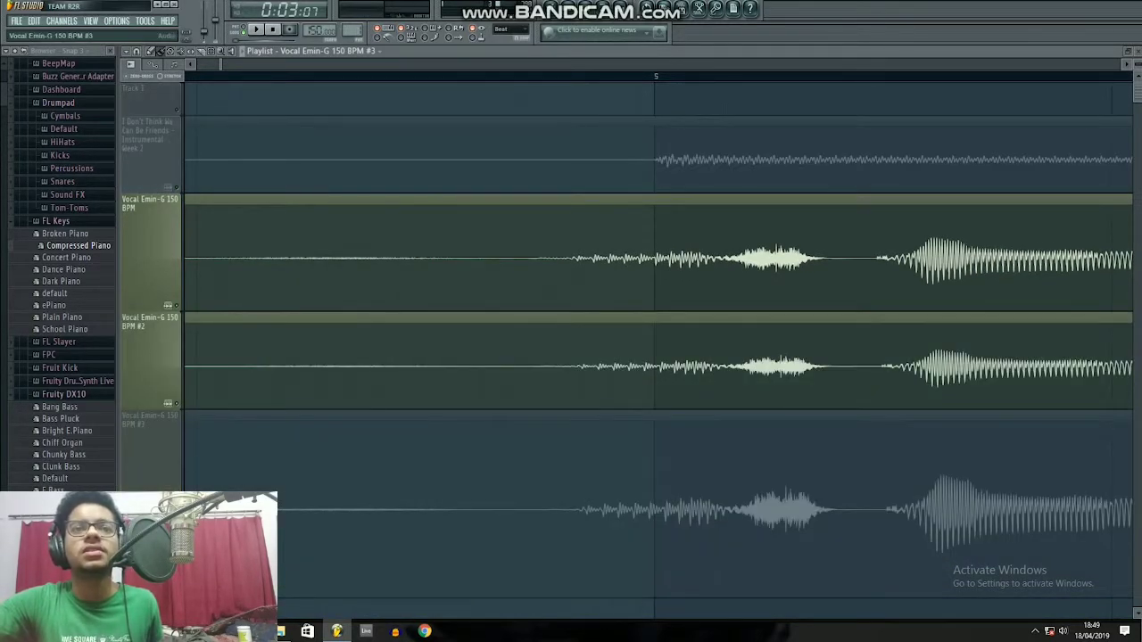
click(177, 591)
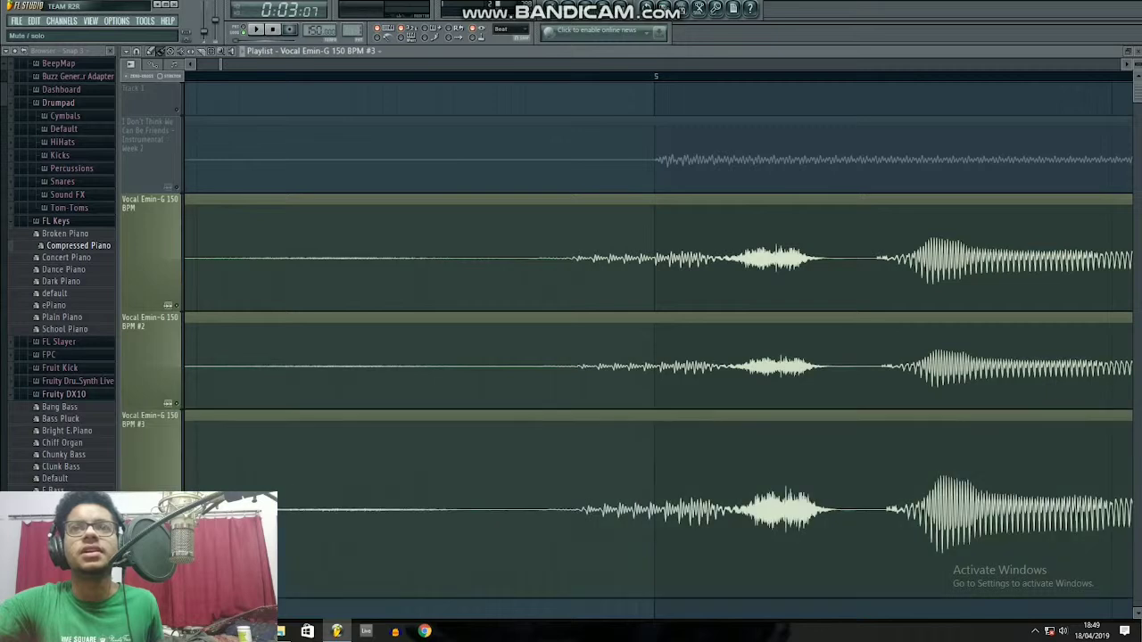
right_click(176, 307)
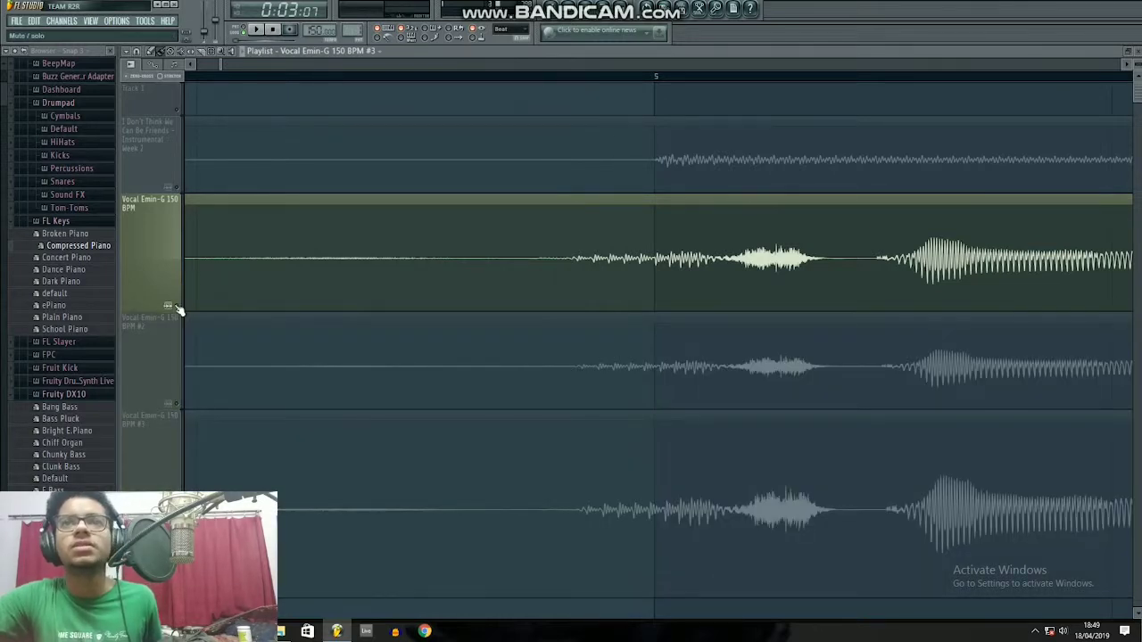
key(space)
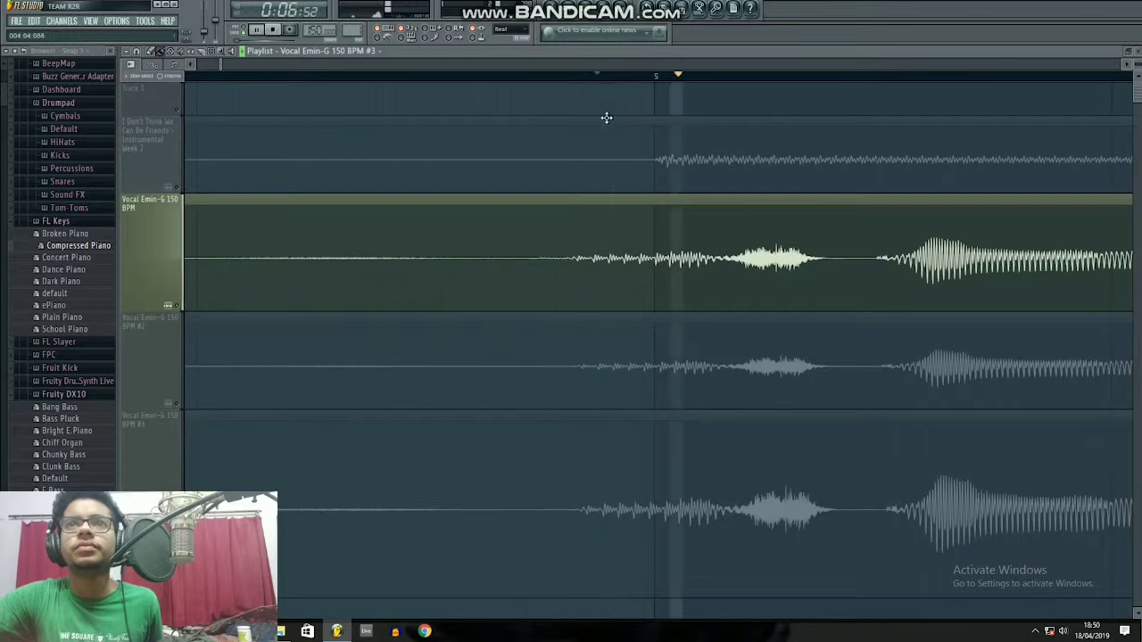
scroll(629, 300, down, 8)
scroll(463, 243, down, 3)
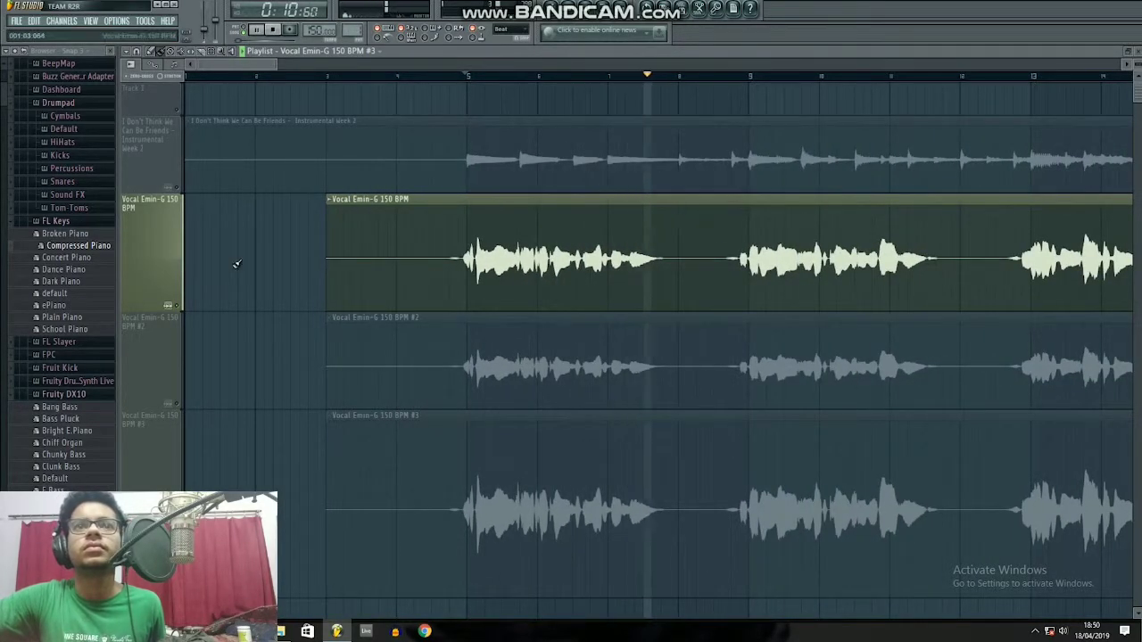
key(space)
Unmute the second and third vocal tracks and play all three vocal layers together without the instrumental
click(182, 406)
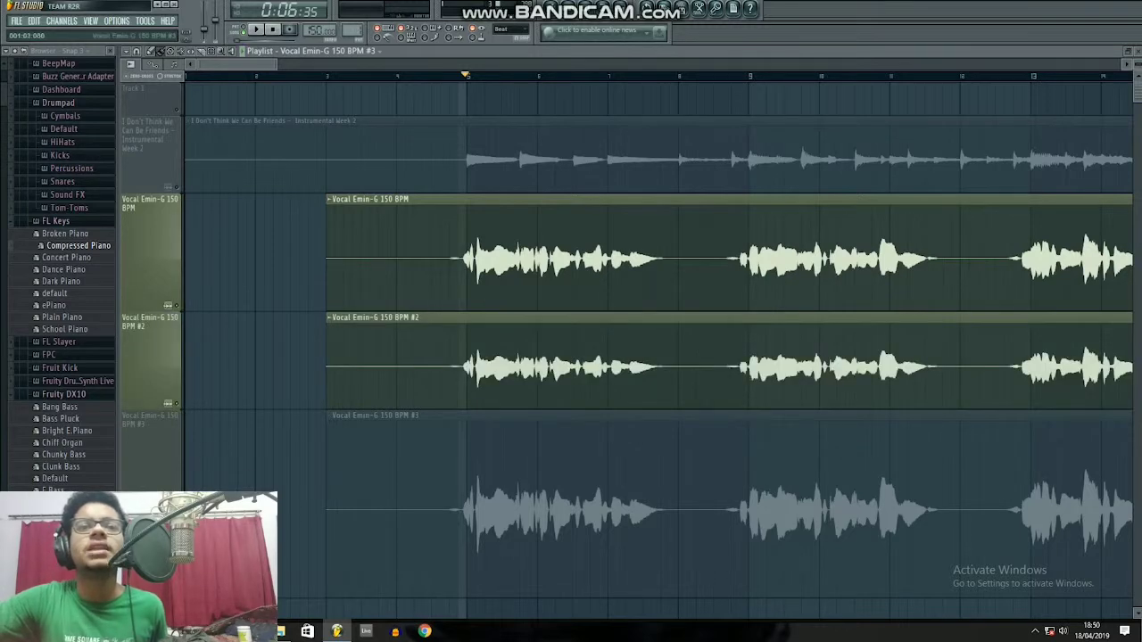
click(177, 592)
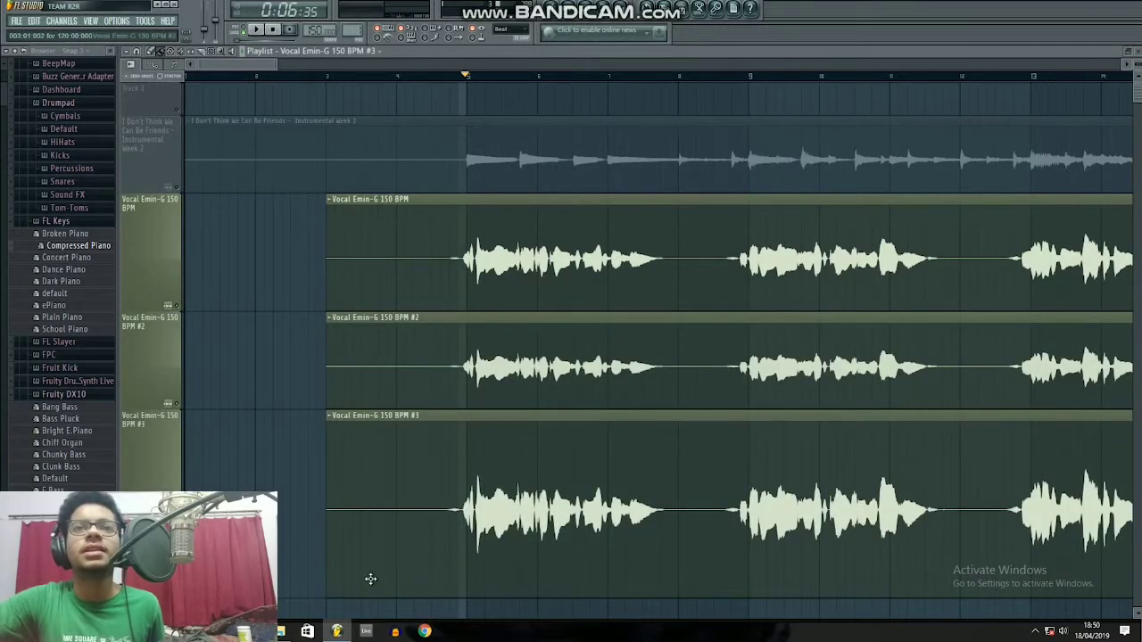
key(space)
scroll(494, 357, up, 3)
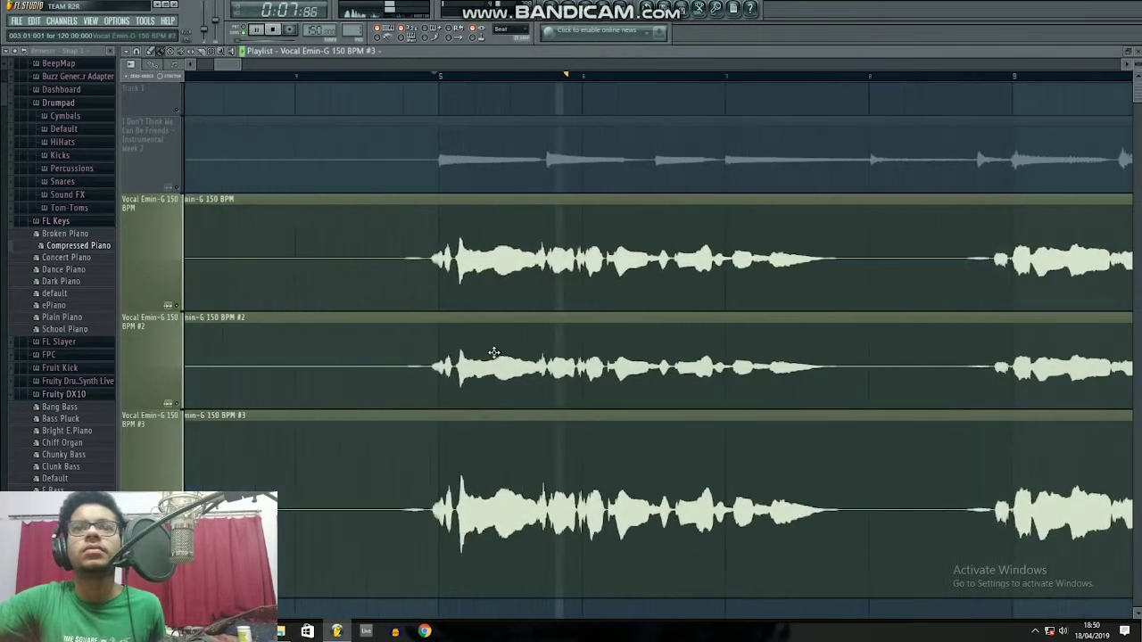
scroll(494, 353, down, 3)
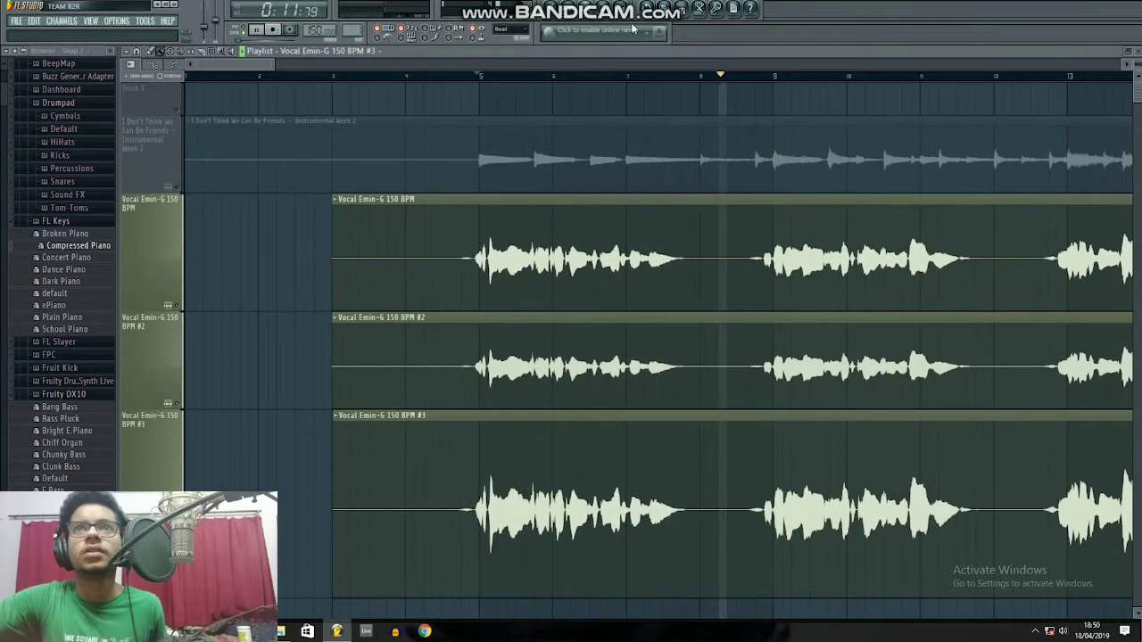
key(space)
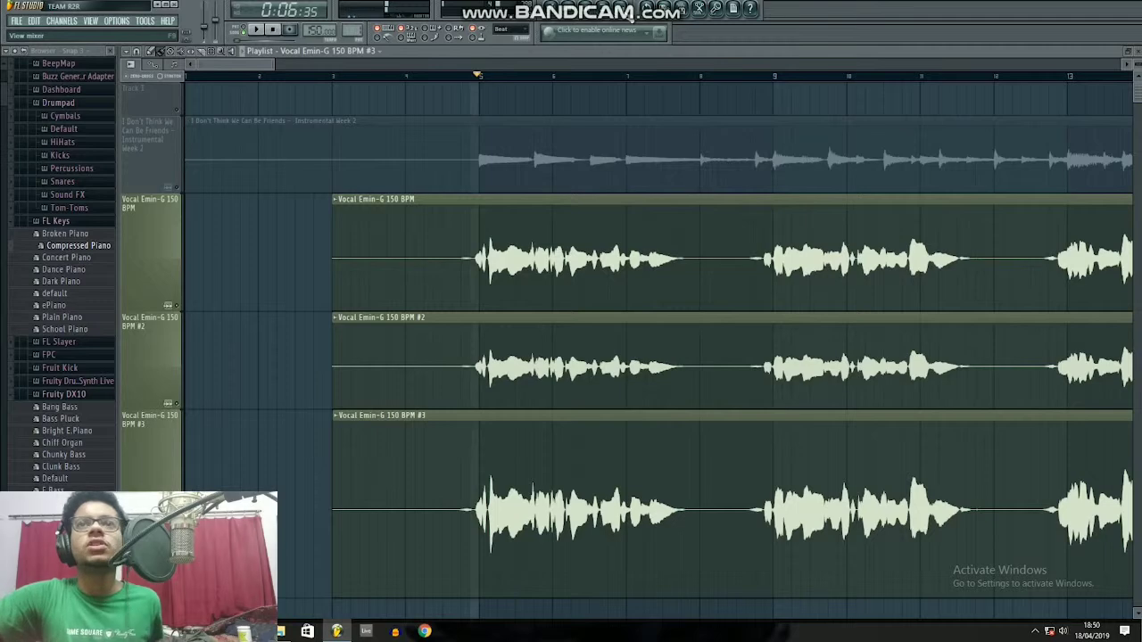
Shift the third vocal clip further, to 003:01:005, and play back the three vocal layers to hear the offset
click(631, 18)
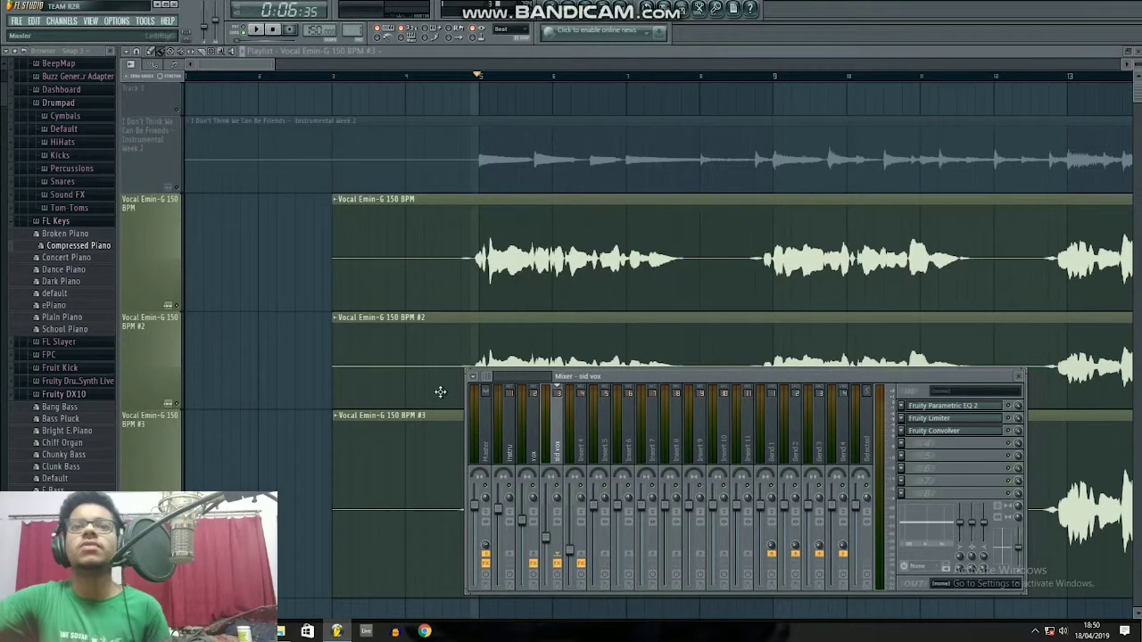
key(F9)
scroll(520, 384, up, 5)
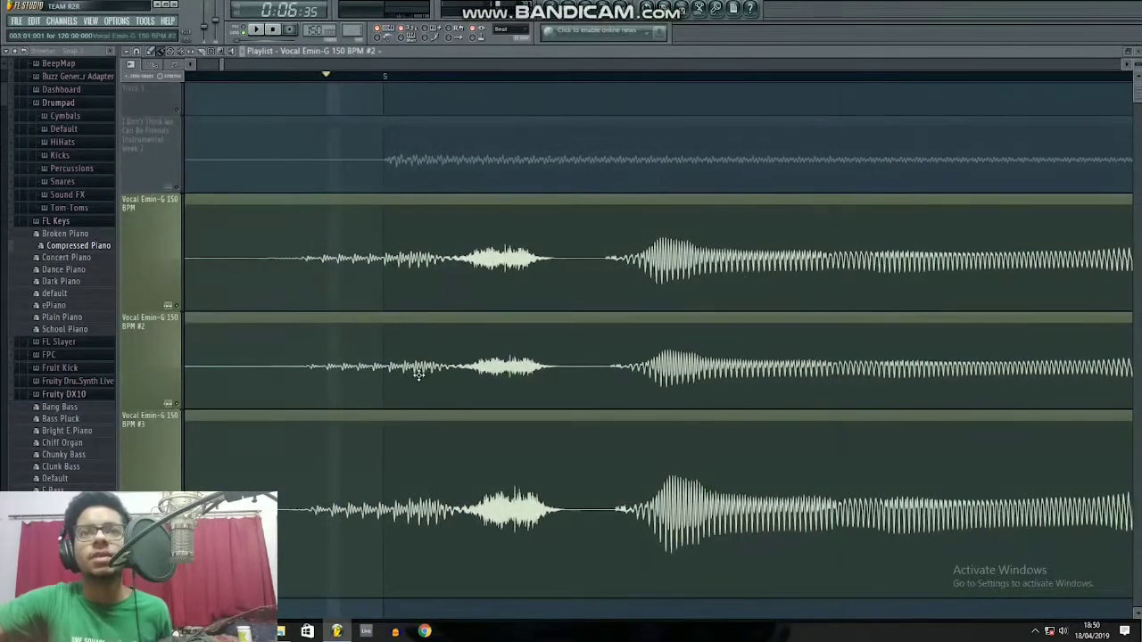
drag(443, 458, 456, 461)
scroll(434, 444, down, 3)
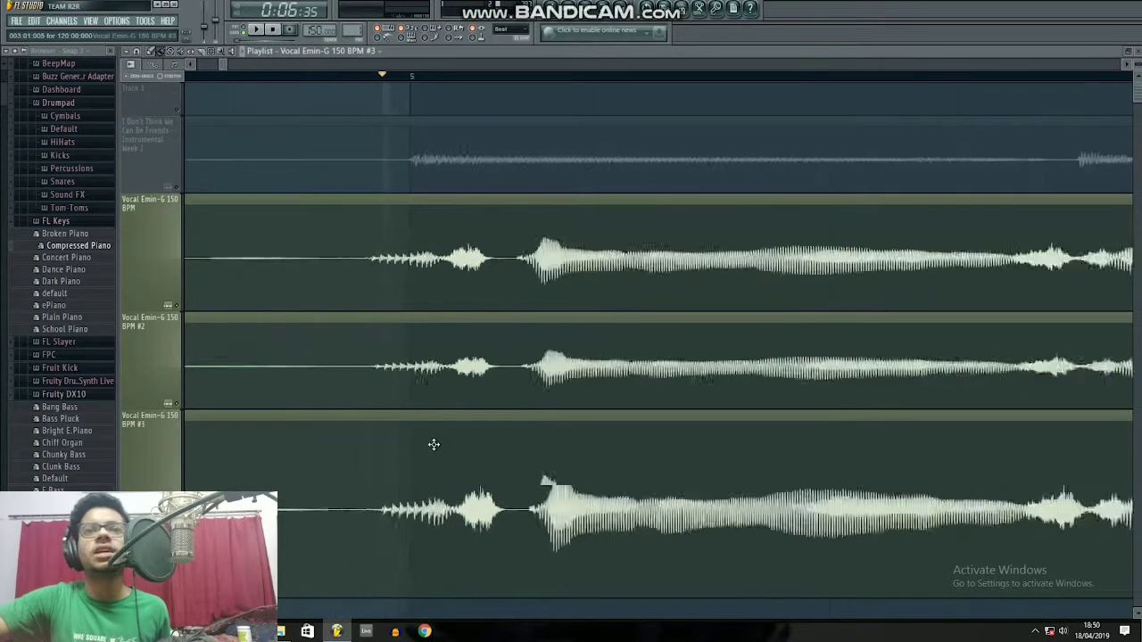
scroll(433, 444, up, 2)
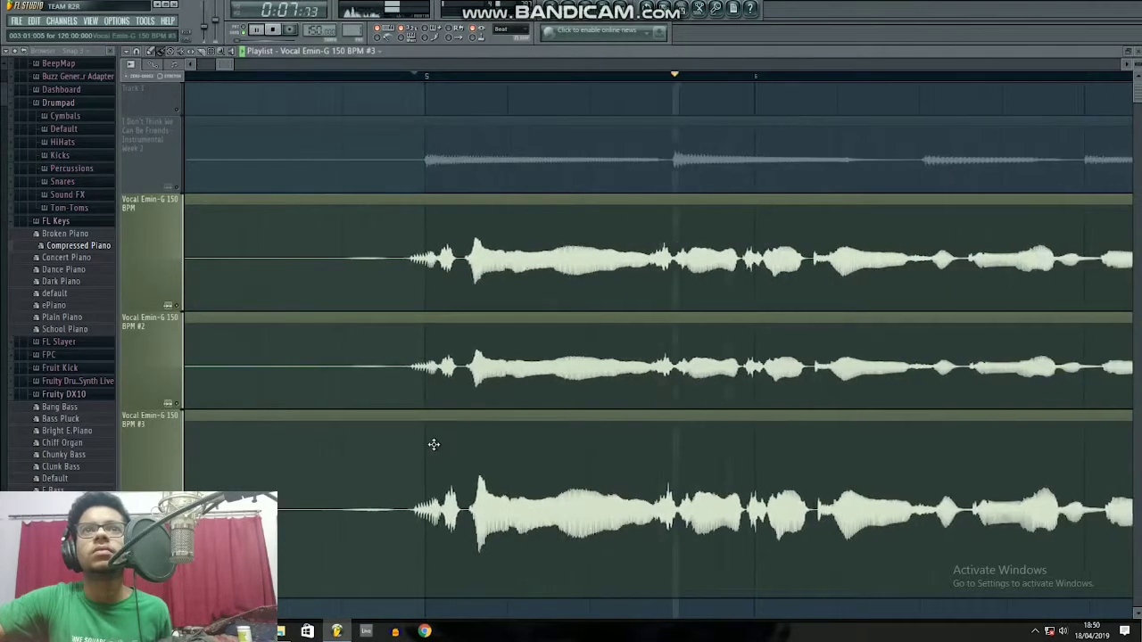
scroll(434, 441, up, 2)
key(space)
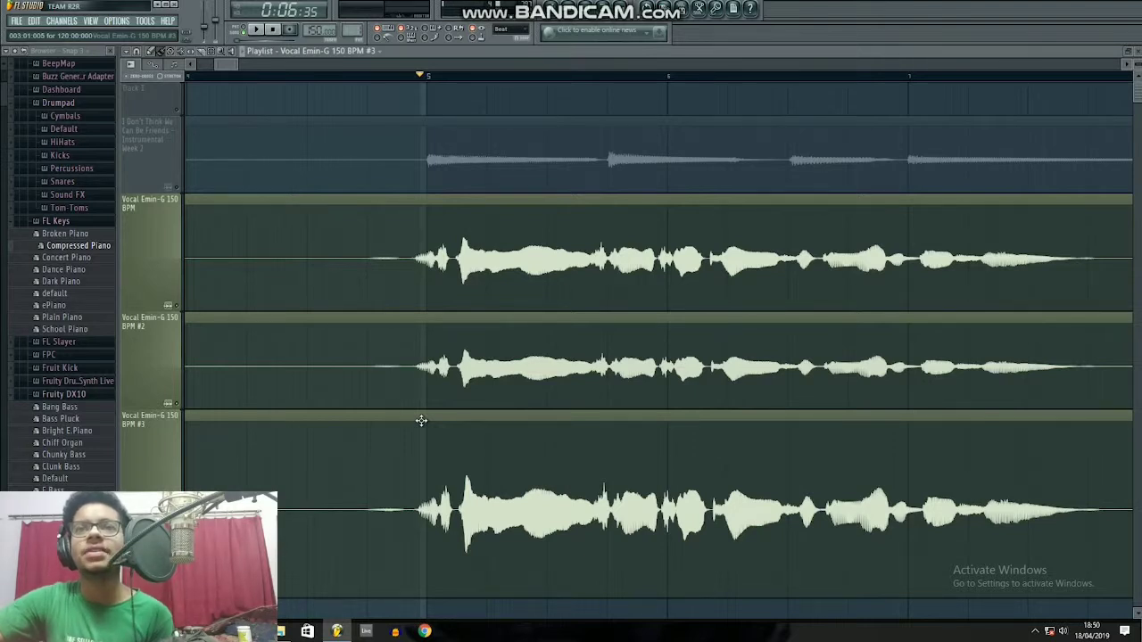
Fine-tune the time-stretching pitch of the second and third vocal clips, and set the third clip's stretch mode to Auto
double_click(467, 366)
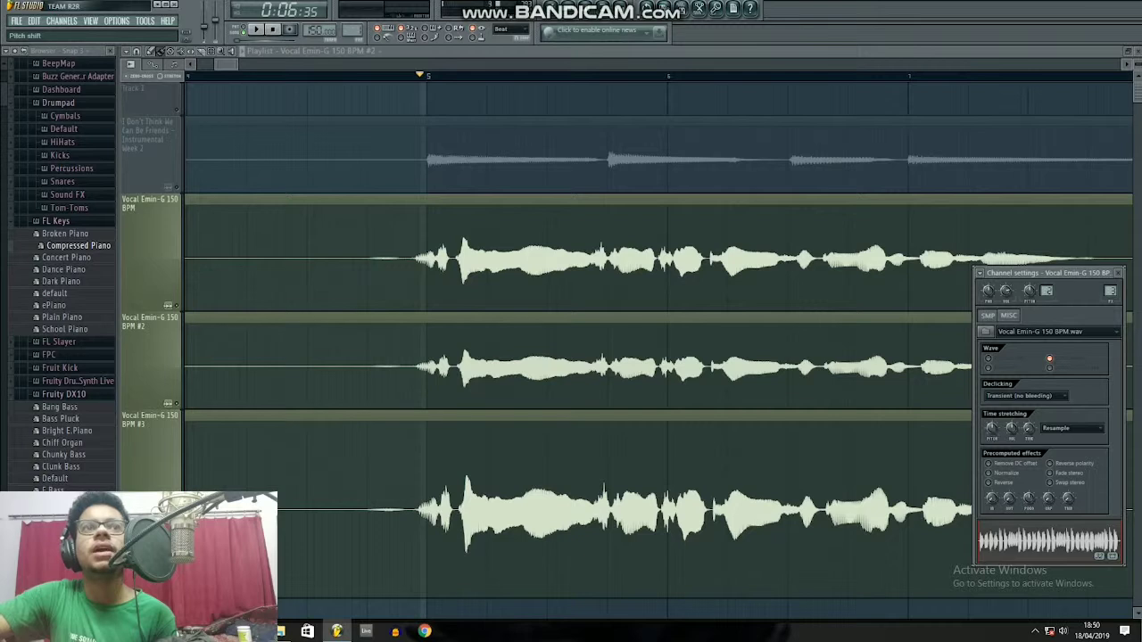
drag(992, 429, 992, 433)
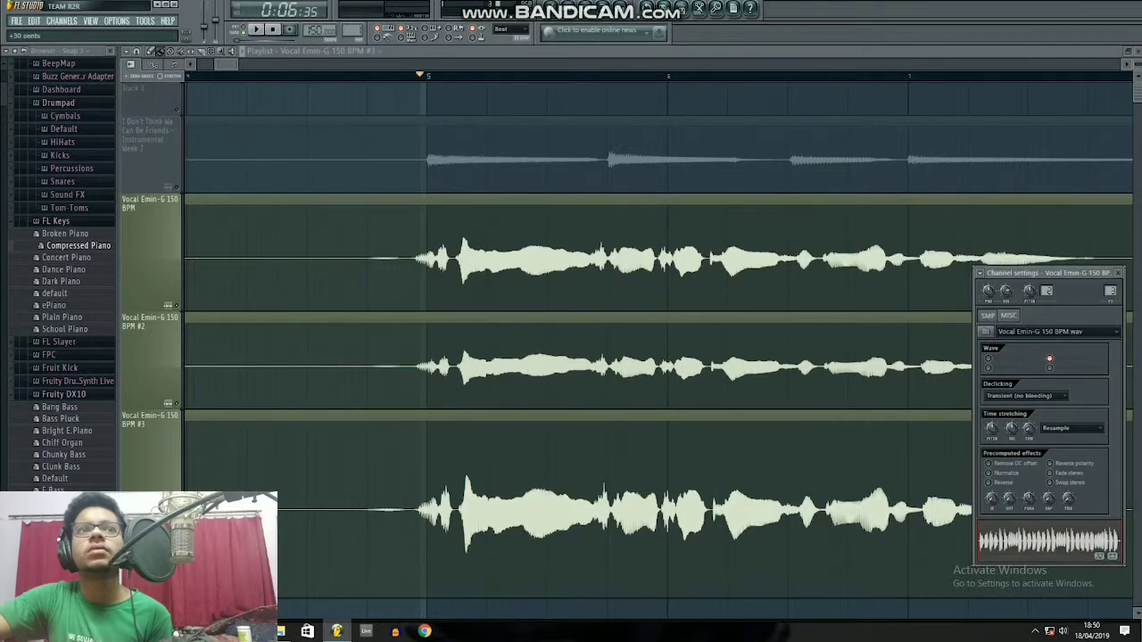
drag(992, 429, 991, 430)
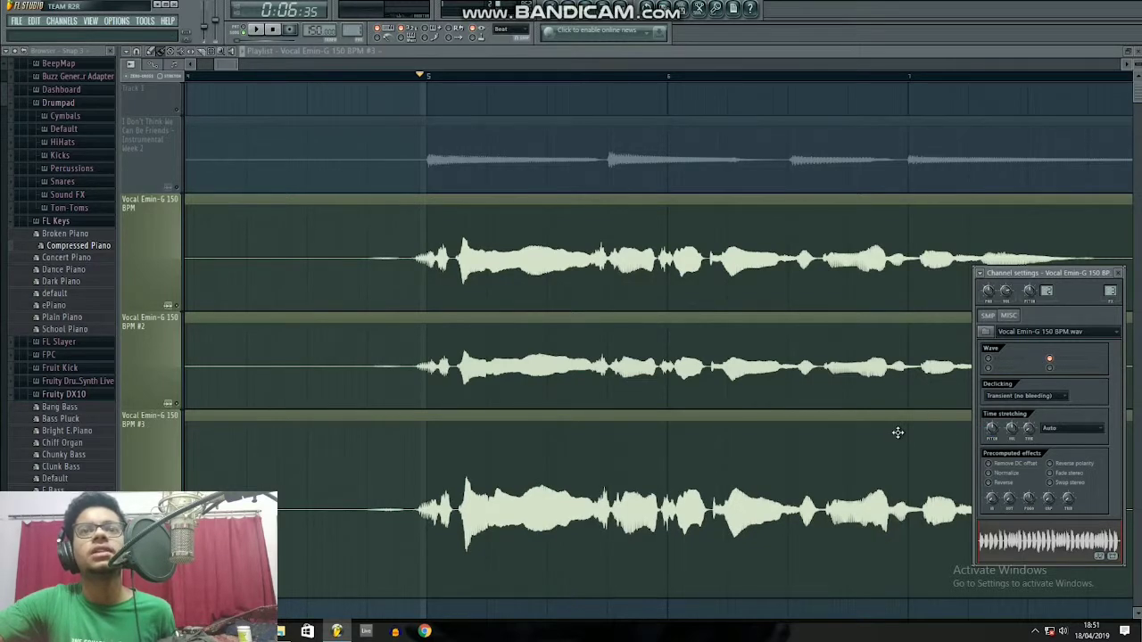
Play back the pitch-adjusted vocal layers and unmute the instrumental track to hear them together
key(space)
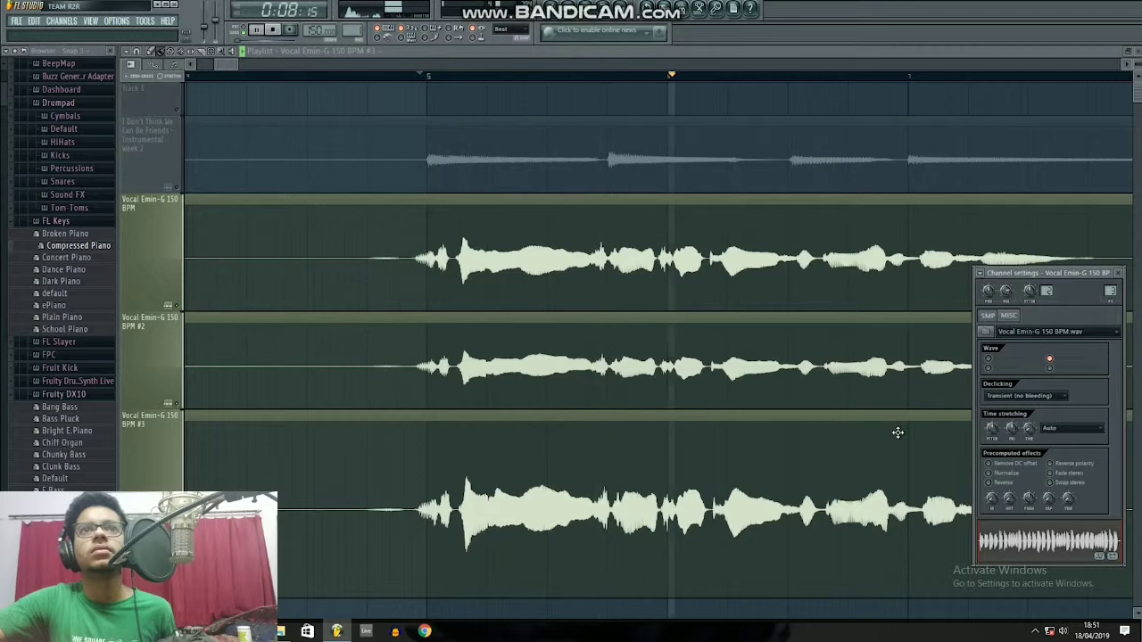
click(1009, 316)
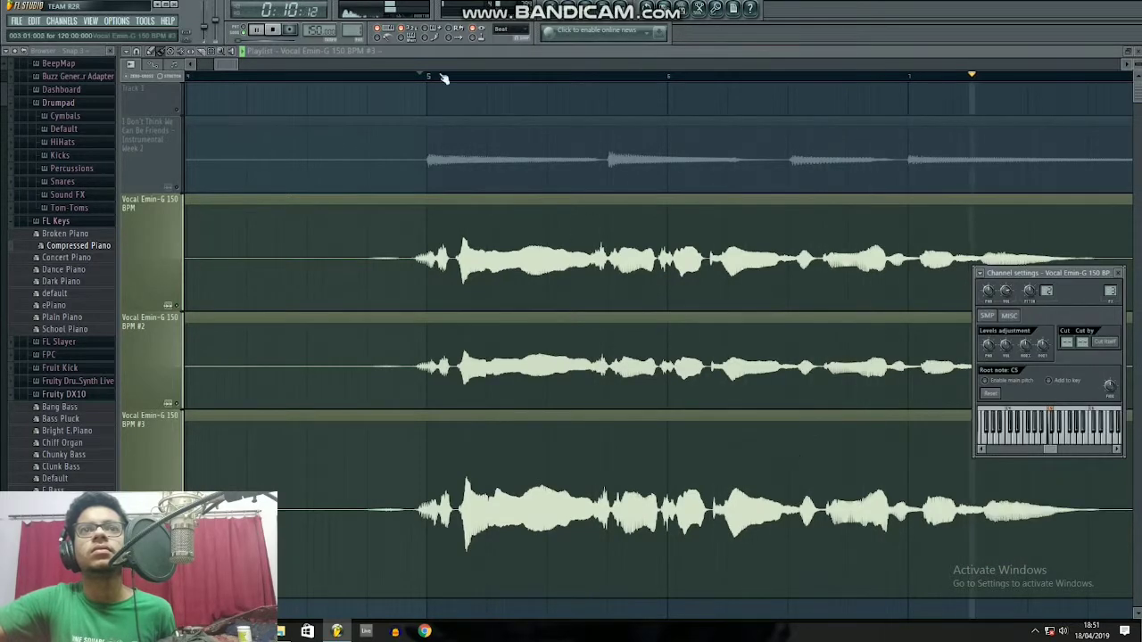
drag(239, 65, 314, 92)
scroll(338, 123, down, 3)
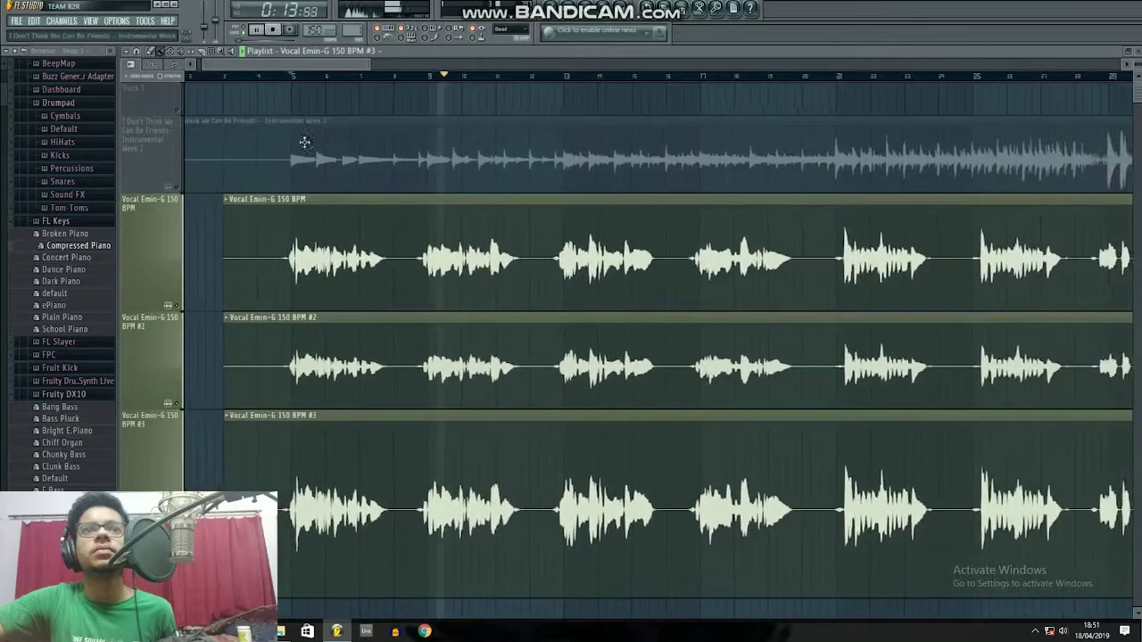
click(178, 189)
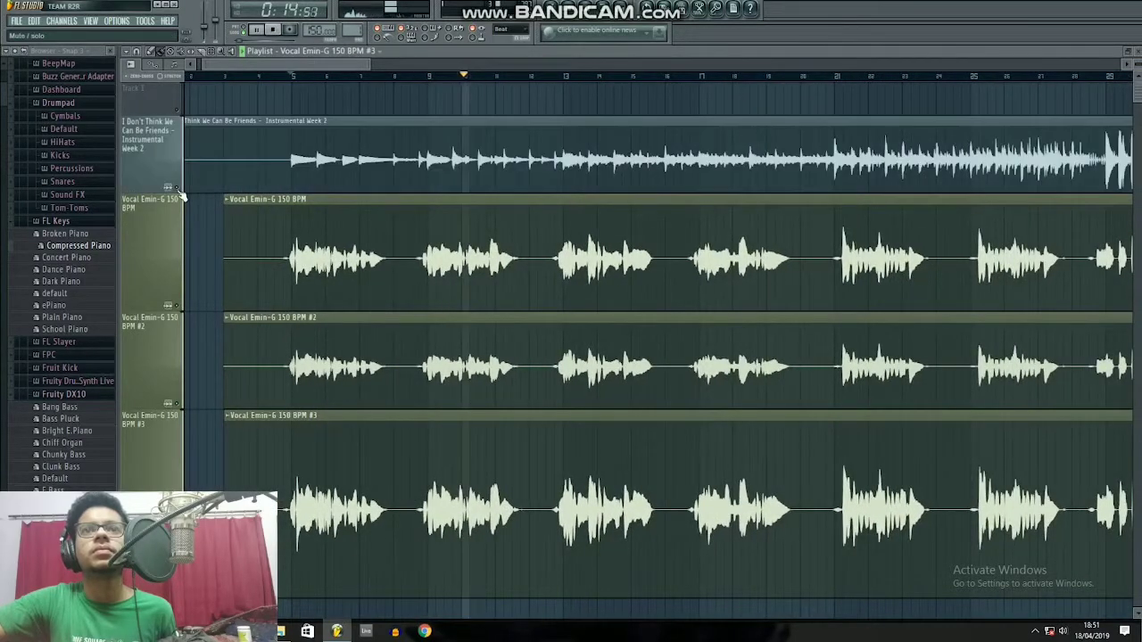
click(630, 16)
click(630, 16)
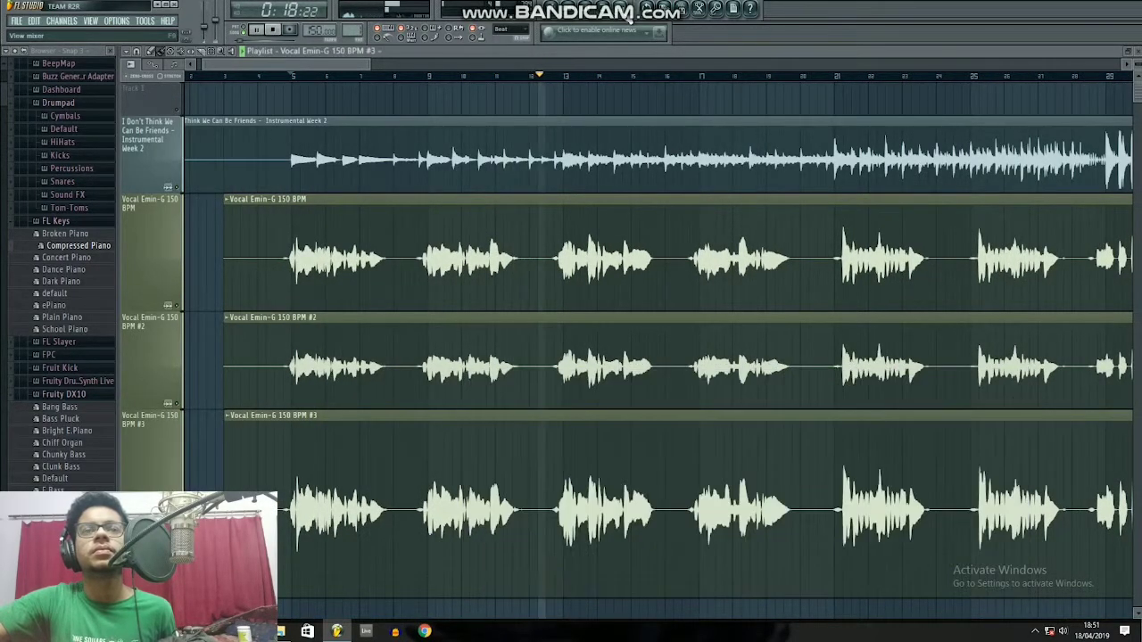
scroll(568, 349, down, 4)
key(space)
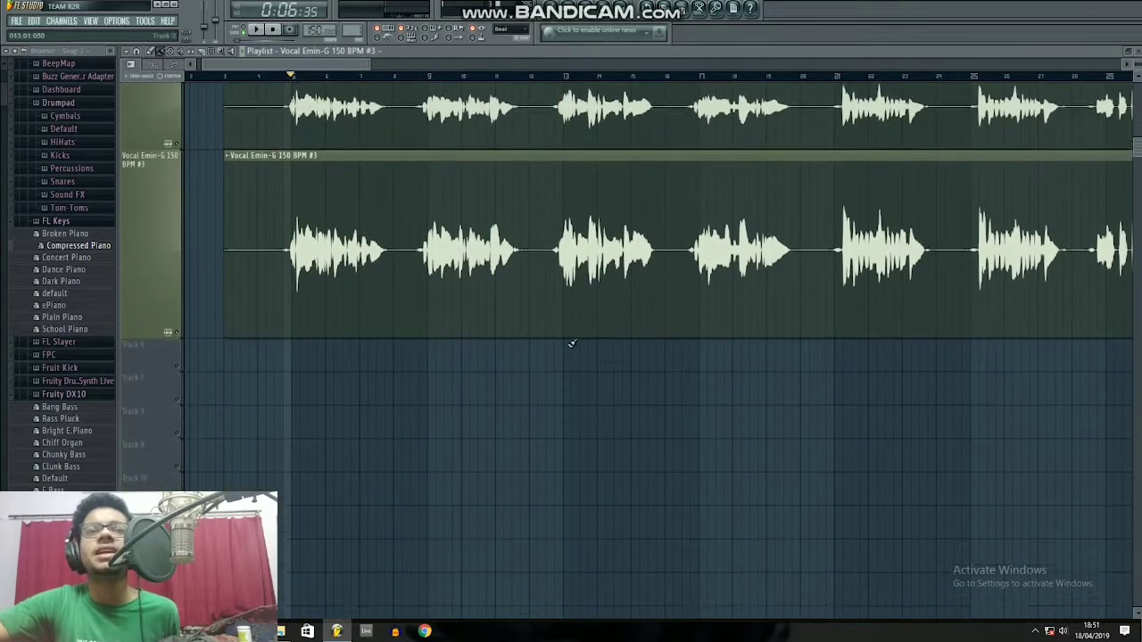
Add the "Vocal Emin-G 150 BPM - Copy" audio clip to track 6 and move it to the start of bar 1
scroll(571, 339, up, 1)
click(571, 16)
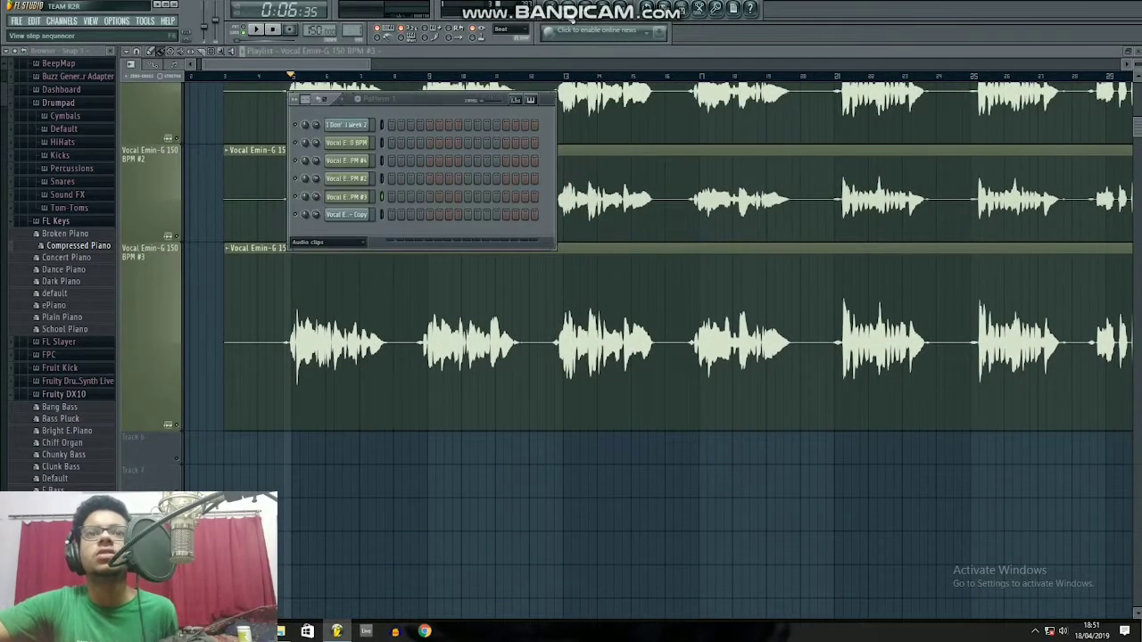
click(355, 216)
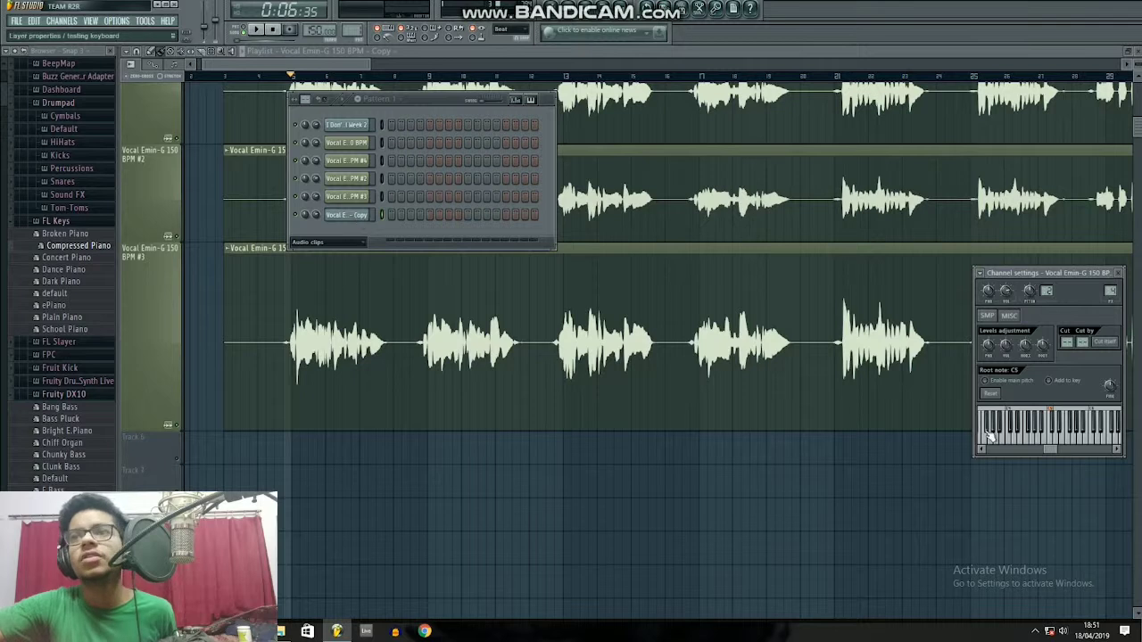
click(989, 319)
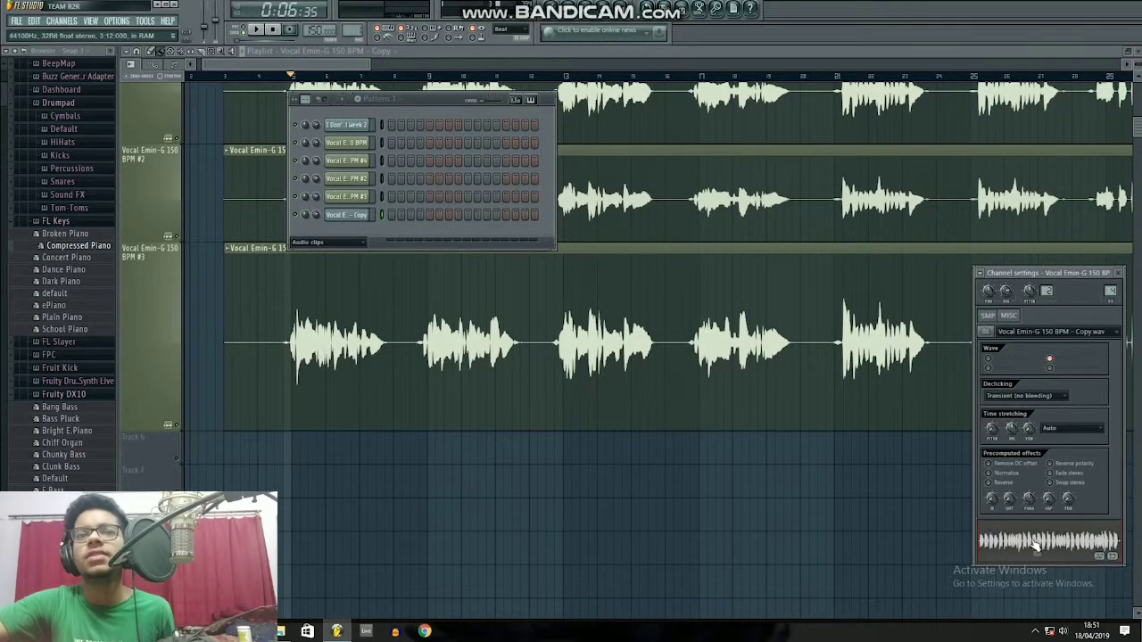
drag(1034, 546, 248, 454)
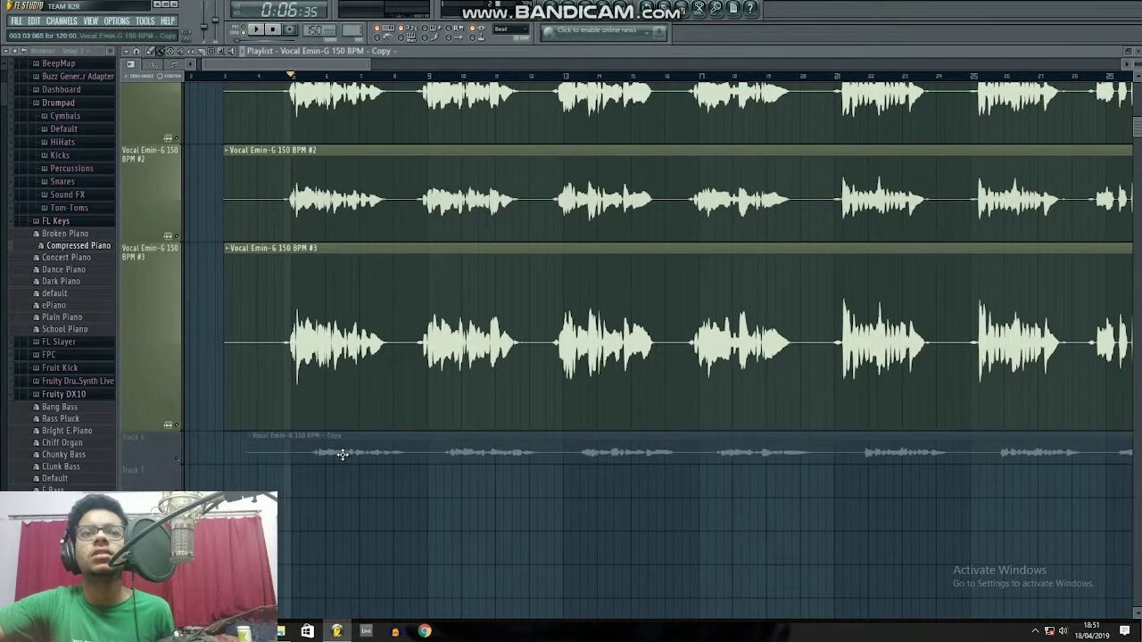
mouse_move(342, 454)
mouse_down()
mouse_move(247, 473)
mouse_move(130, 475)
mouse_move(191, 459)
mouse_up()
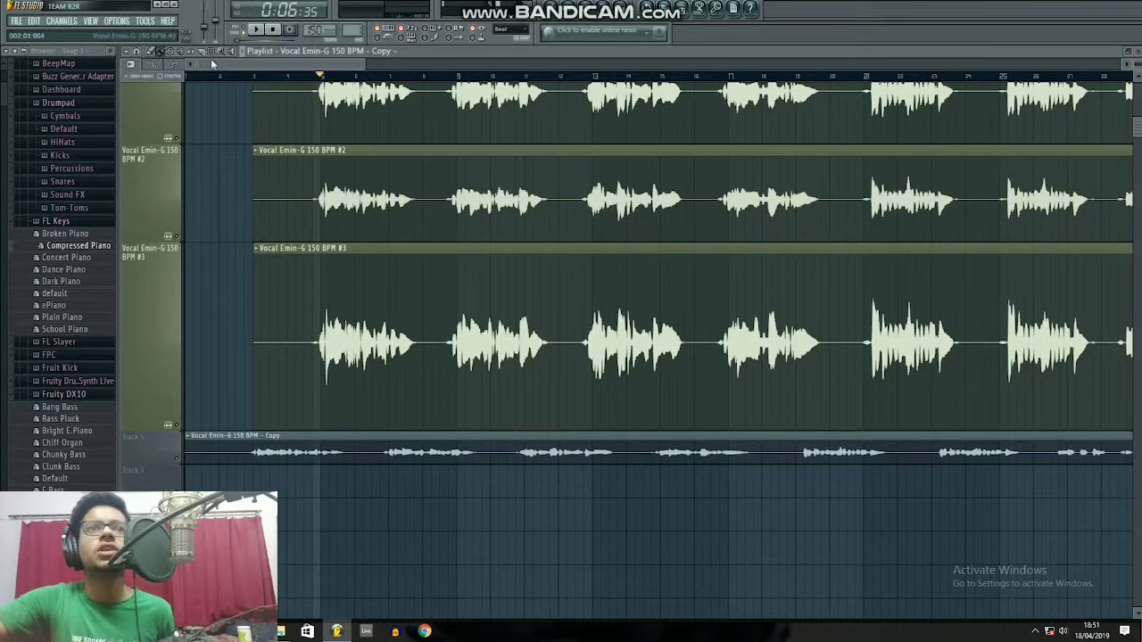
Set the playlist snap to Bar and move the vocal copy on track 6 to the start of bar 3, checking its alignment
click(137, 53)
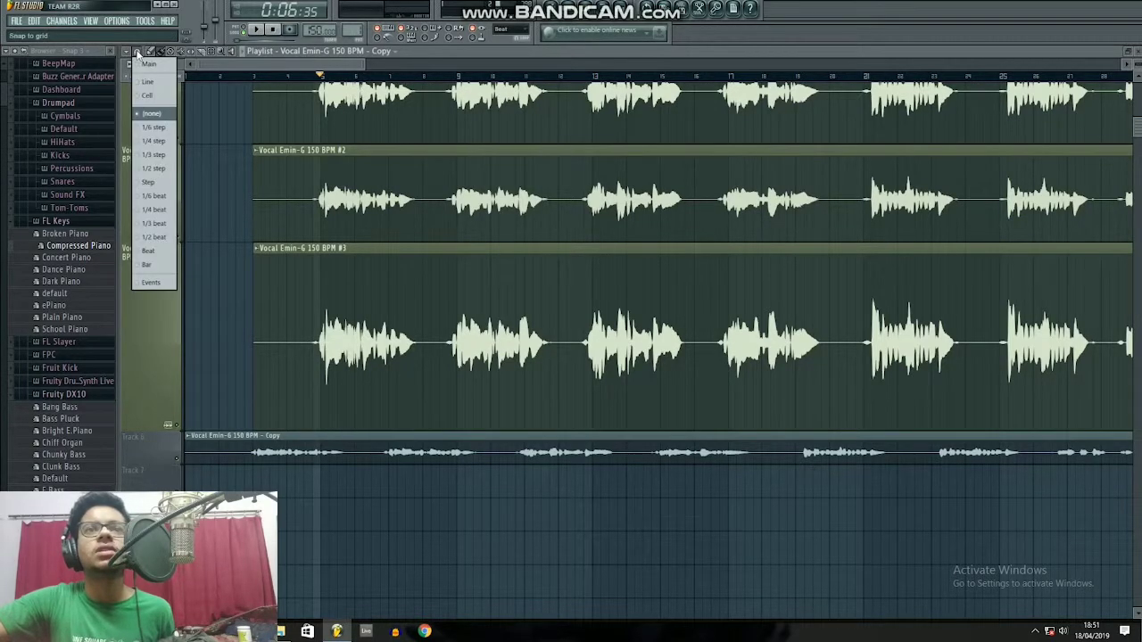
click(148, 267)
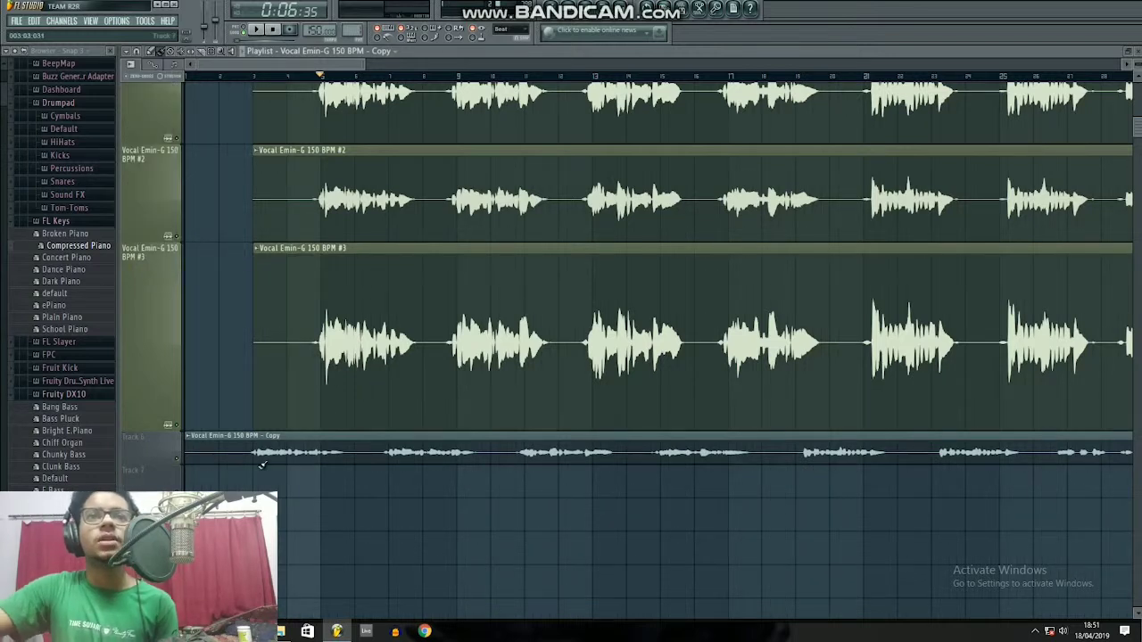
drag(260, 460, 327, 470)
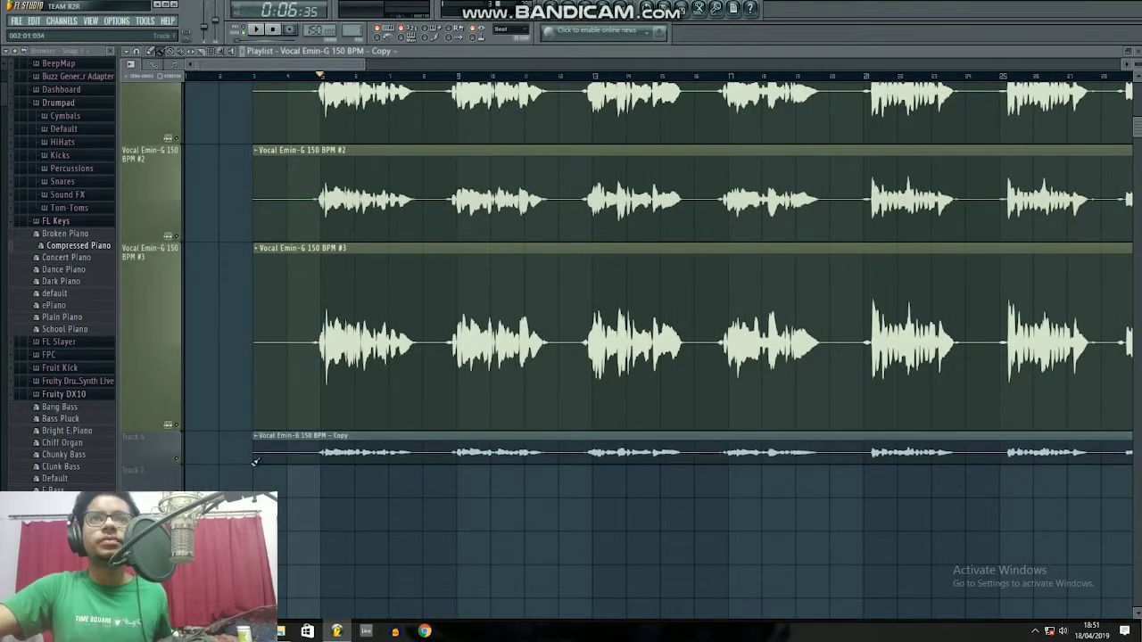
scroll(280, 458, up, 5)
scroll(421, 183, up, 5)
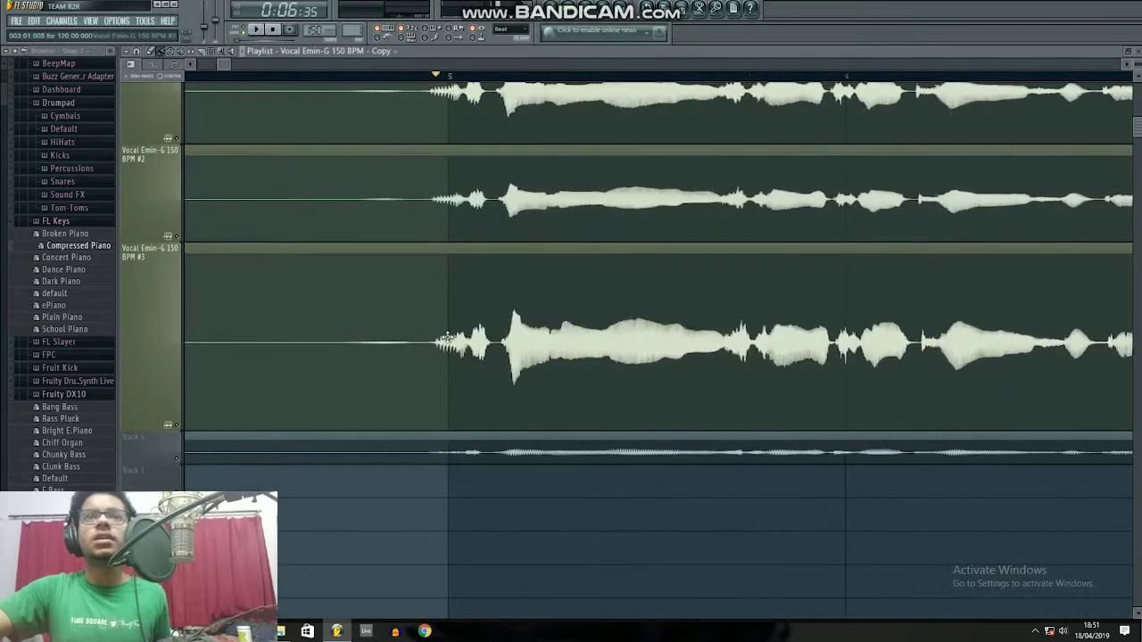
Open the channel settings of the vocal copy on track 6 and its mixer insert to review the EQ and reverb
double_click(397, 455)
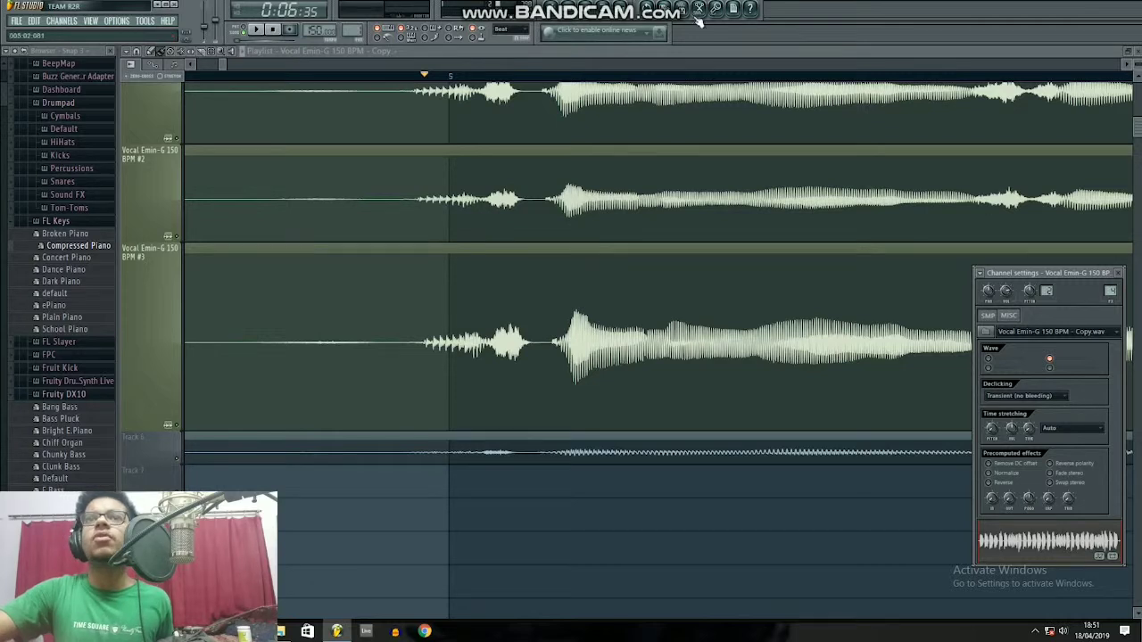
double_click(1110, 291)
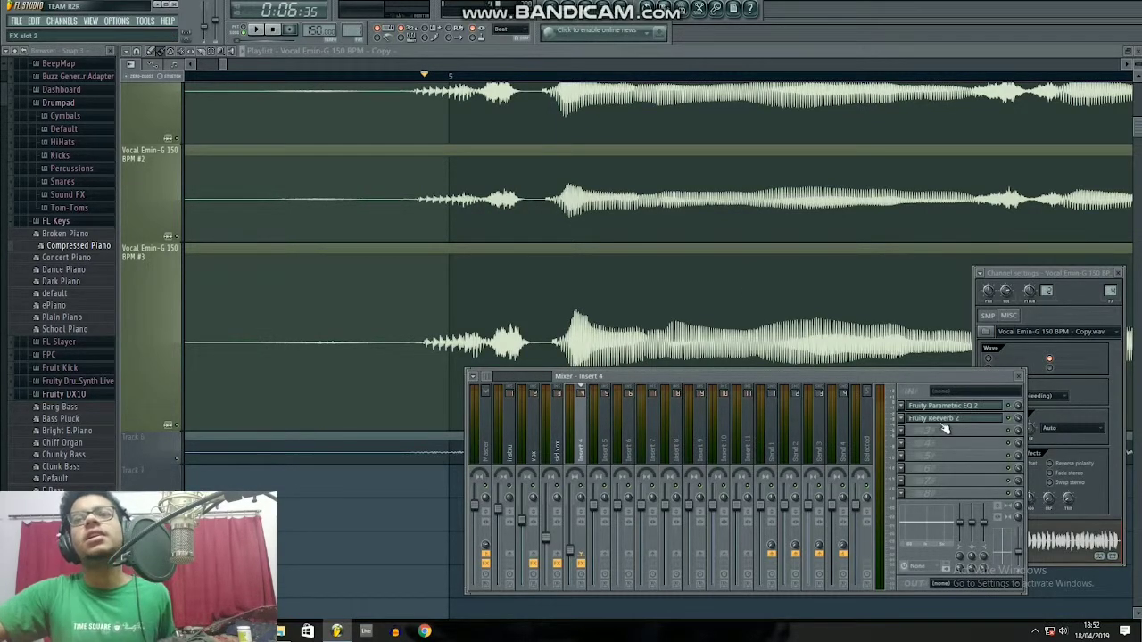
Play back the three vocal layers together with the vocal copy on track 6 from bar 5
right_click(179, 462)
right_click(180, 462)
scroll(452, 135, down, 6)
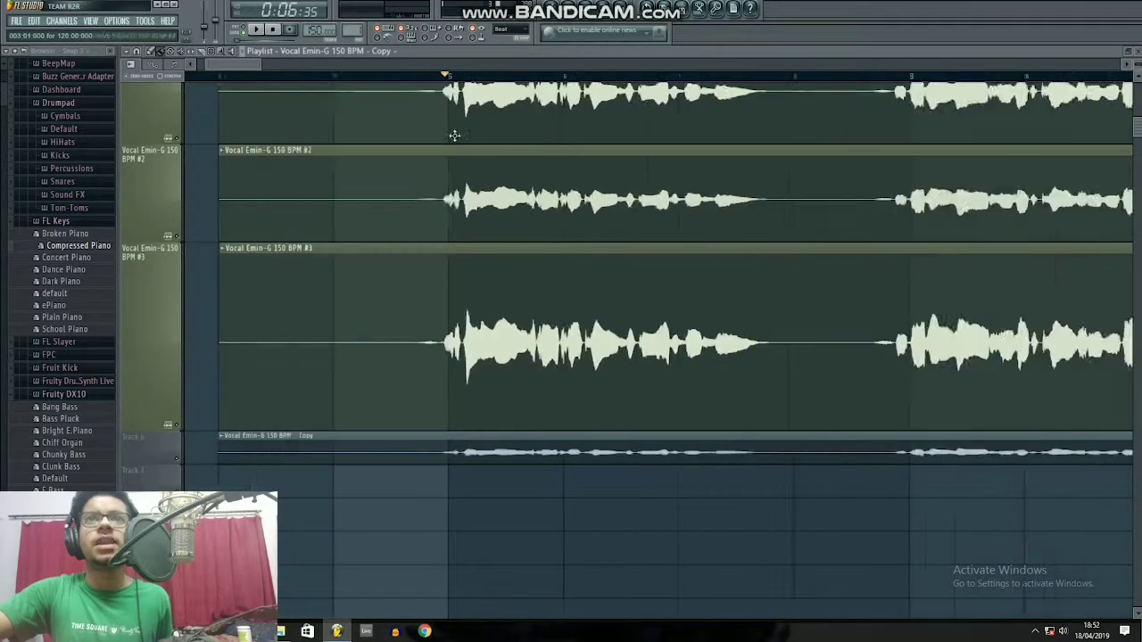
scroll(451, 287, down, 3)
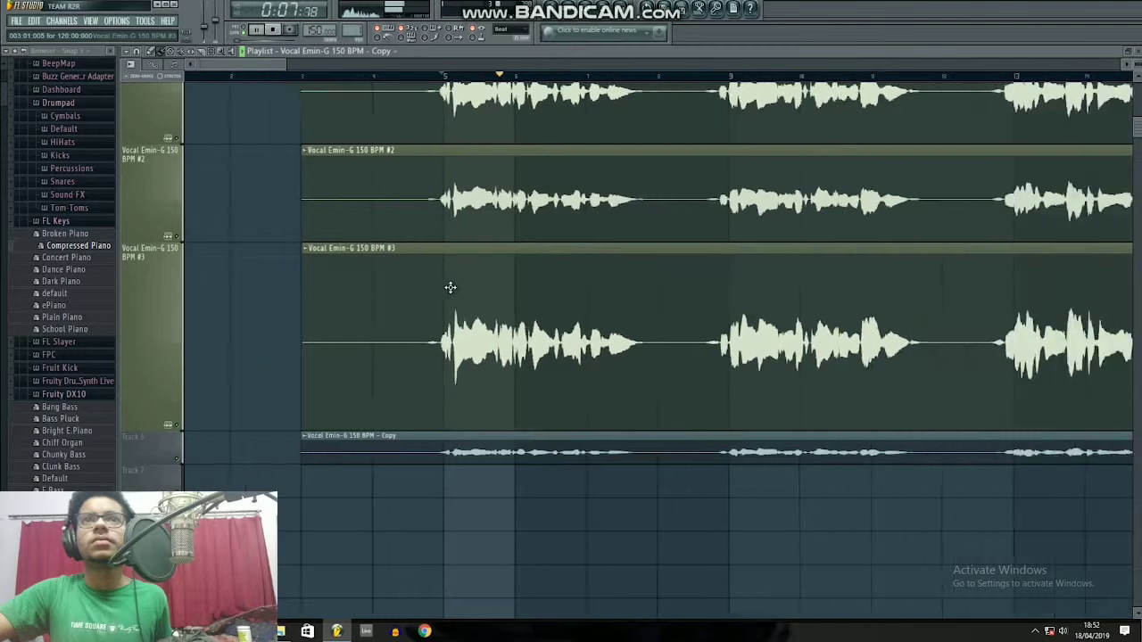
scroll(450, 287, down, 2)
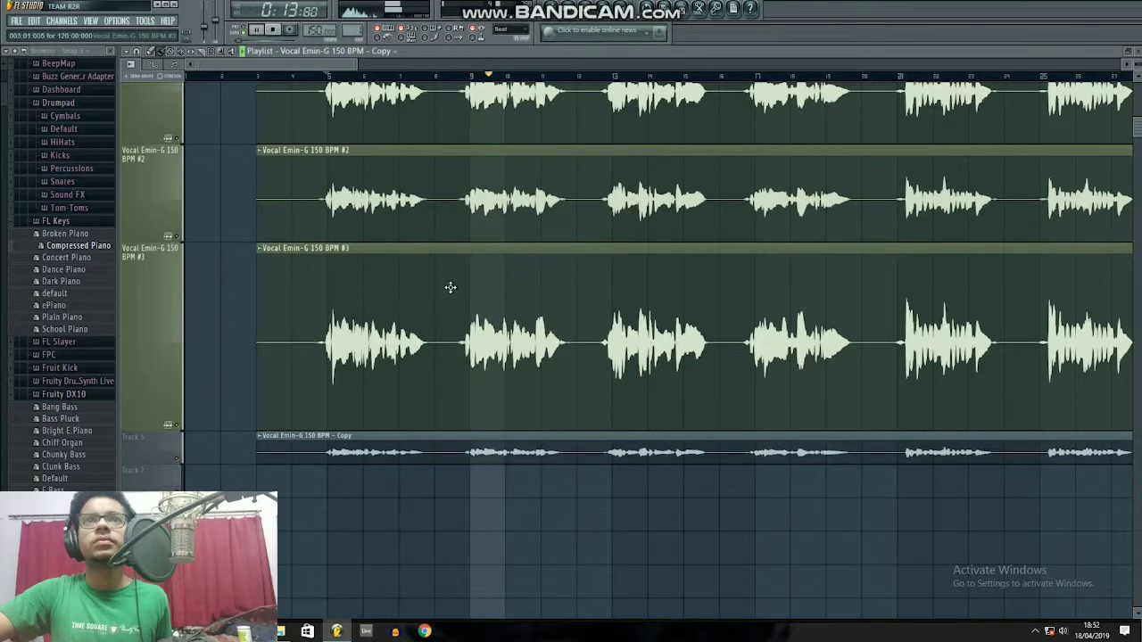
Solo the first vocal track during playback and bring in the second, third and track 6 vocals one by one
scroll(451, 288, up, 3)
right_click(181, 271)
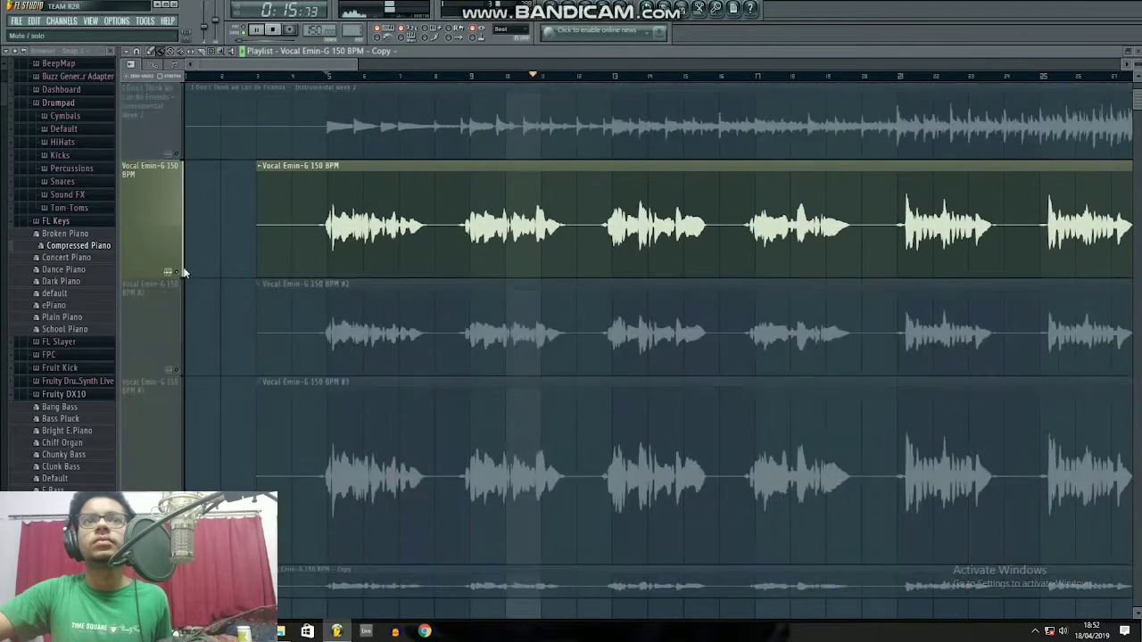
scroll(181, 271, down, 4)
click(172, 233)
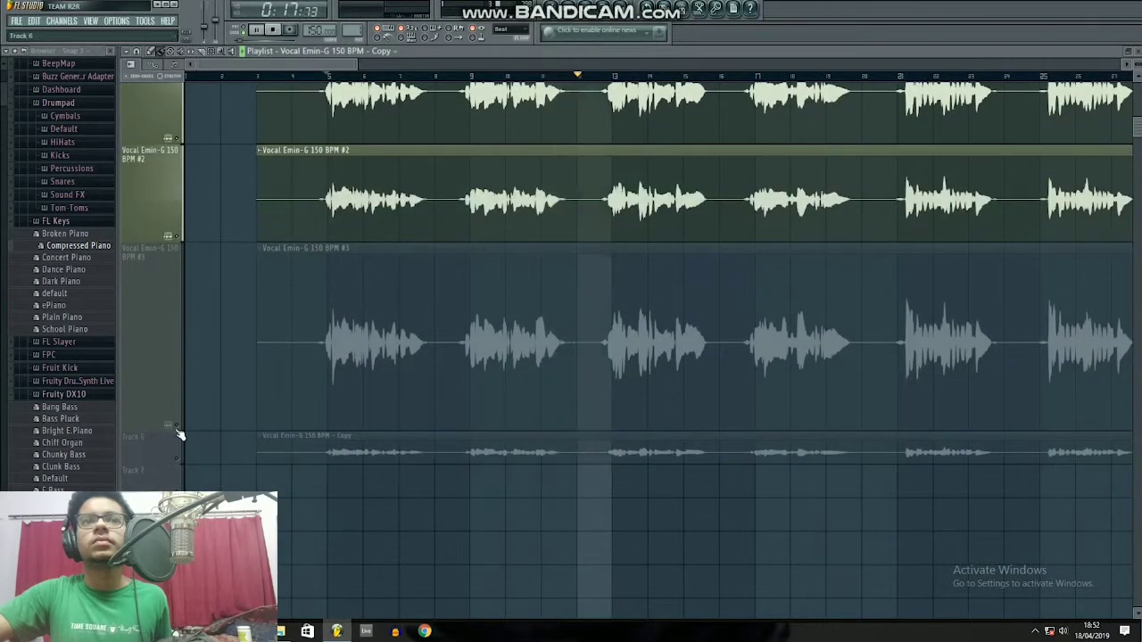
click(176, 427)
click(178, 459)
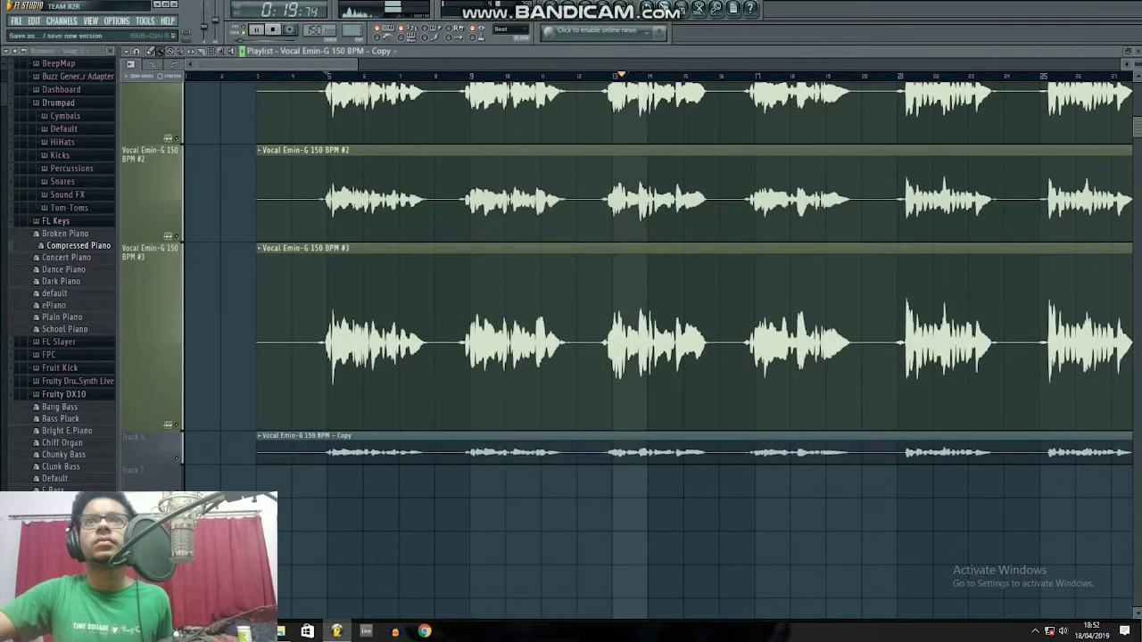
Adjust the Insert 4 fader, lower the "sid vox" mixer track to 56% (-12.7 dB), and stop playback
click(620, 7)
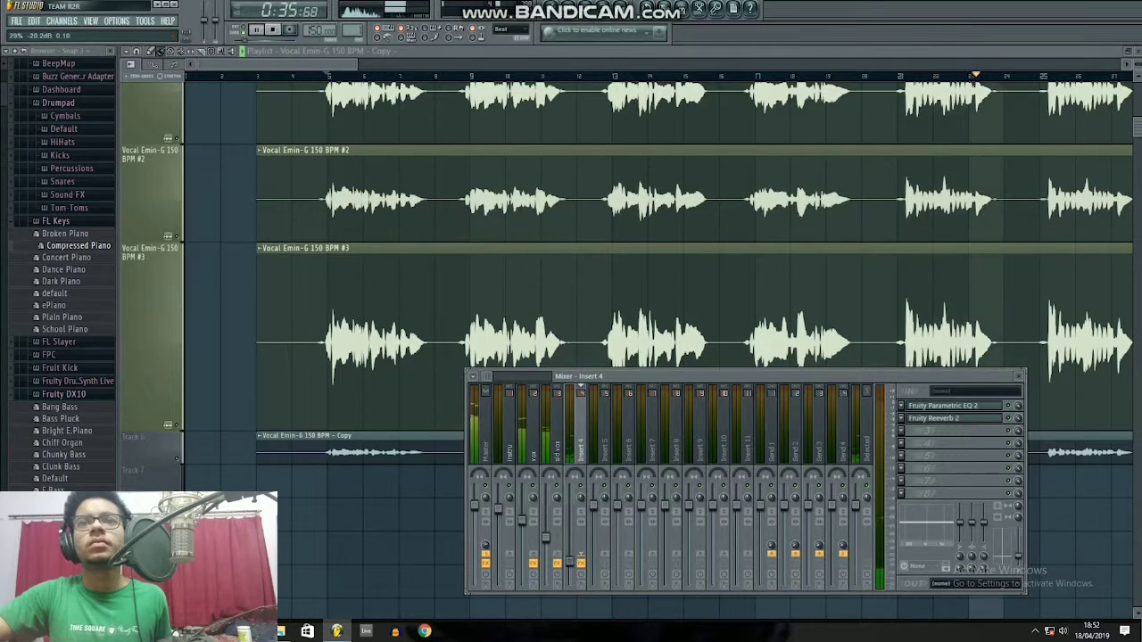
click(546, 540)
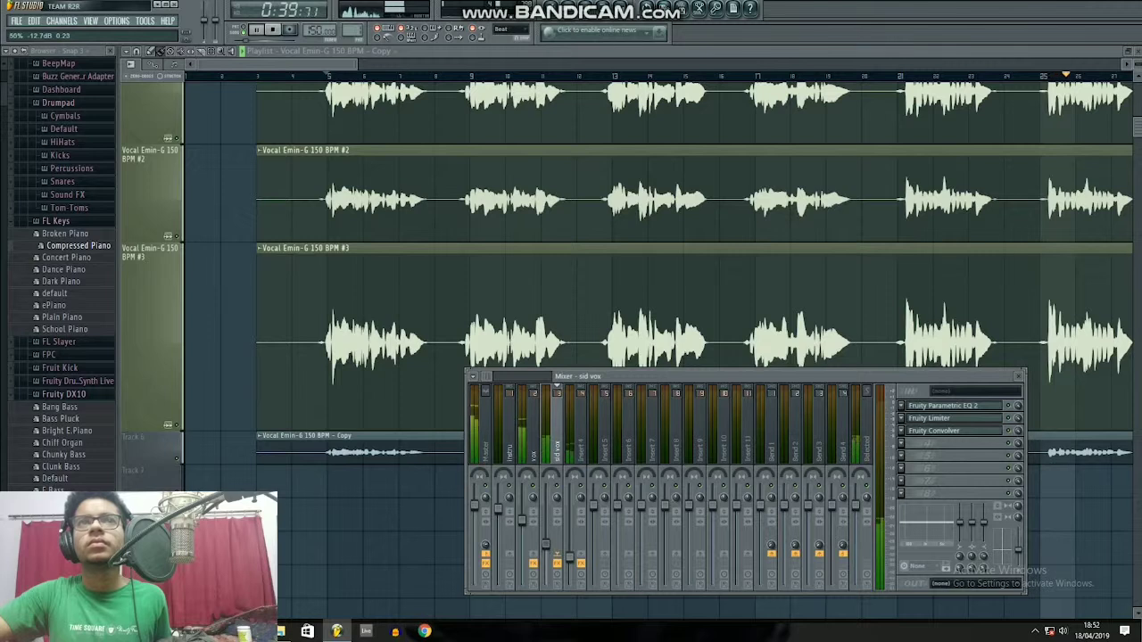
key(space)
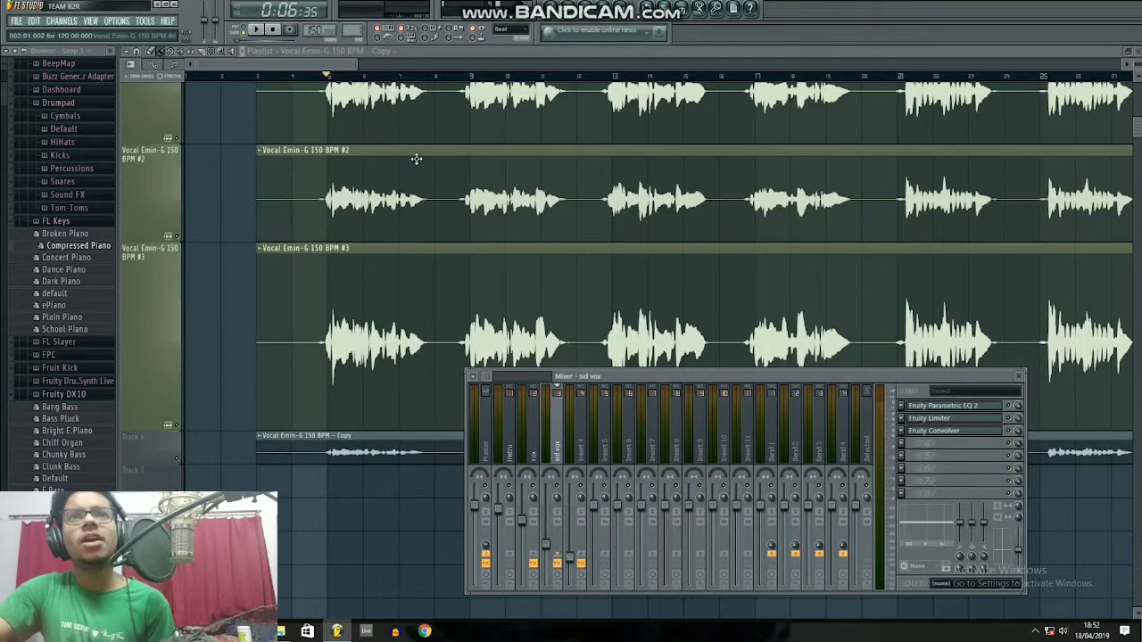
Look over the layered vocal clips along the playlist and place the playback position at the start of bar 5
drag(357, 65, 474, 66)
scroll(374, 235, up, 5)
scroll(373, 235, down, 1)
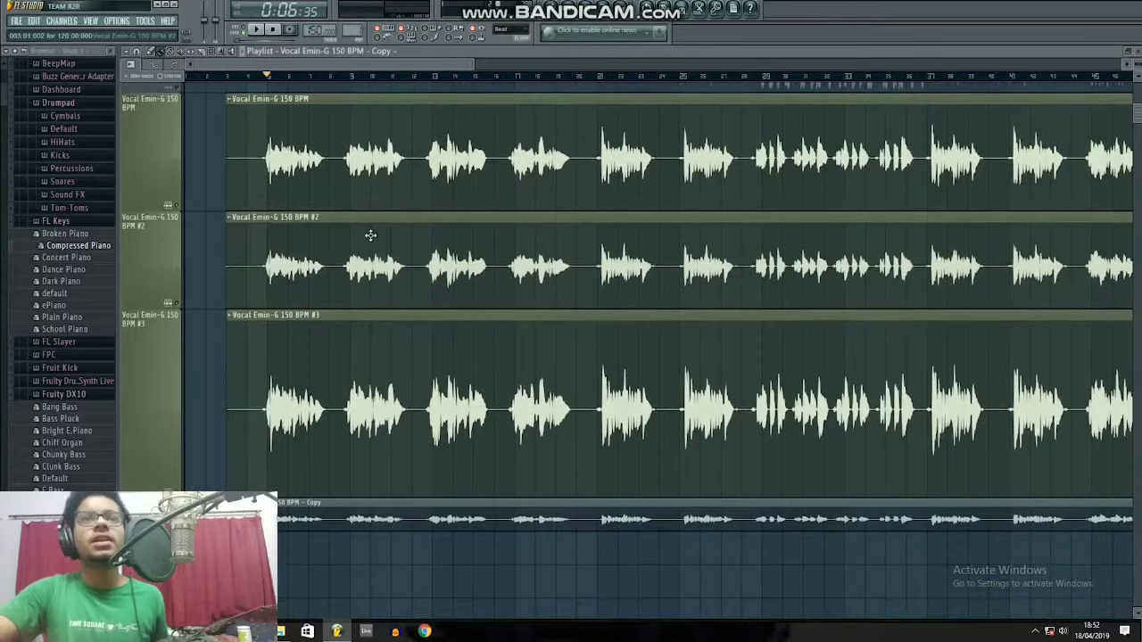
scroll(373, 237, up, 4)
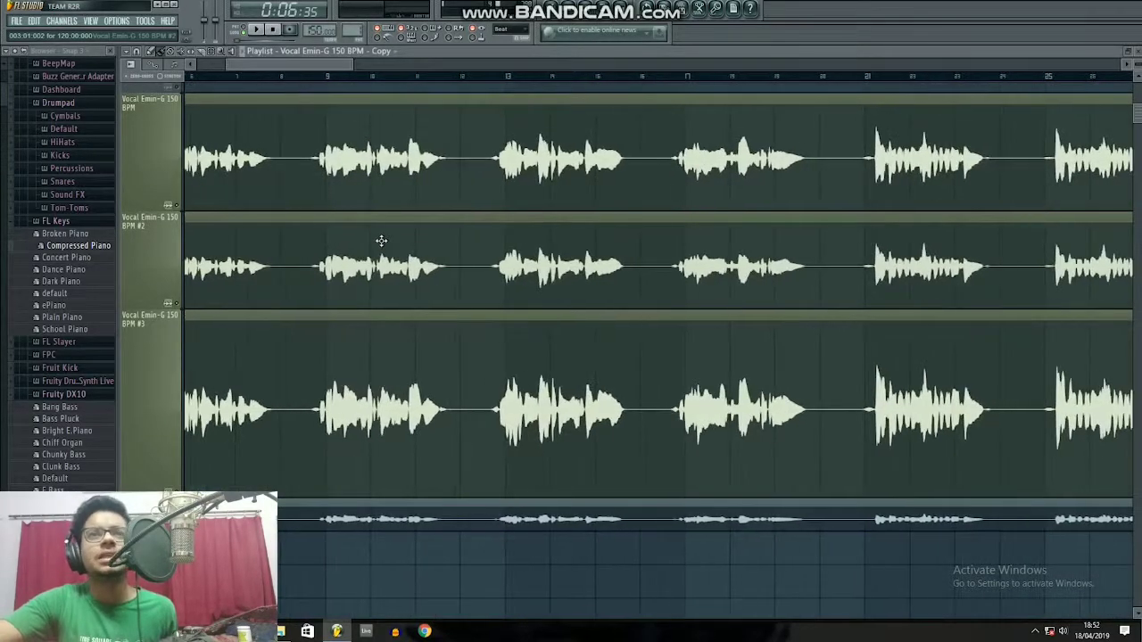
drag(336, 65, 269, 99)
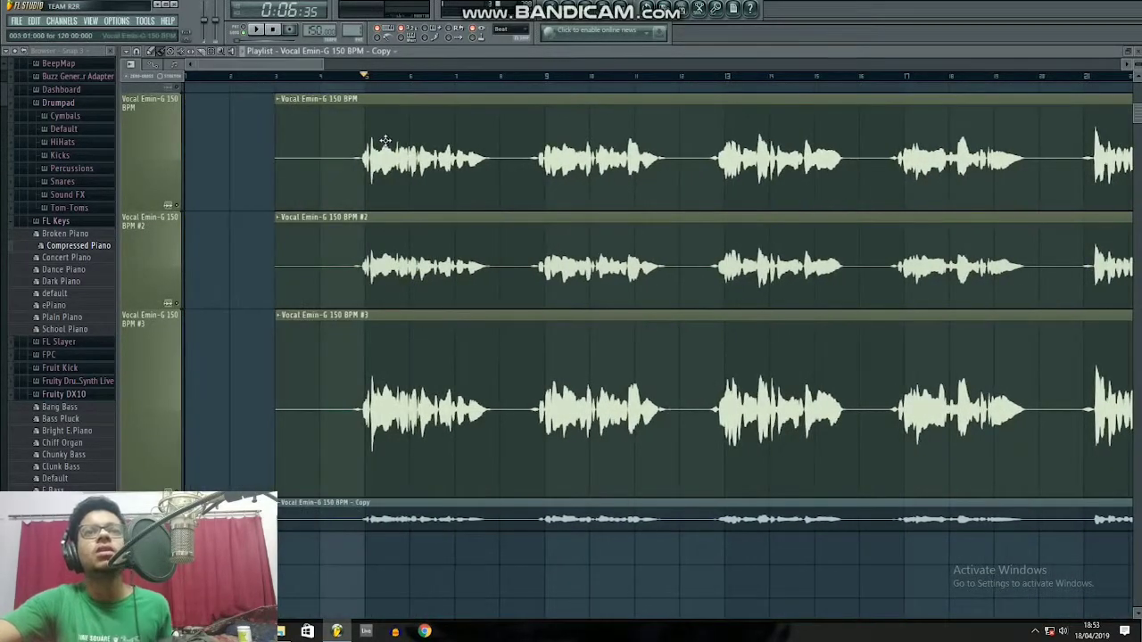
click(371, 80)
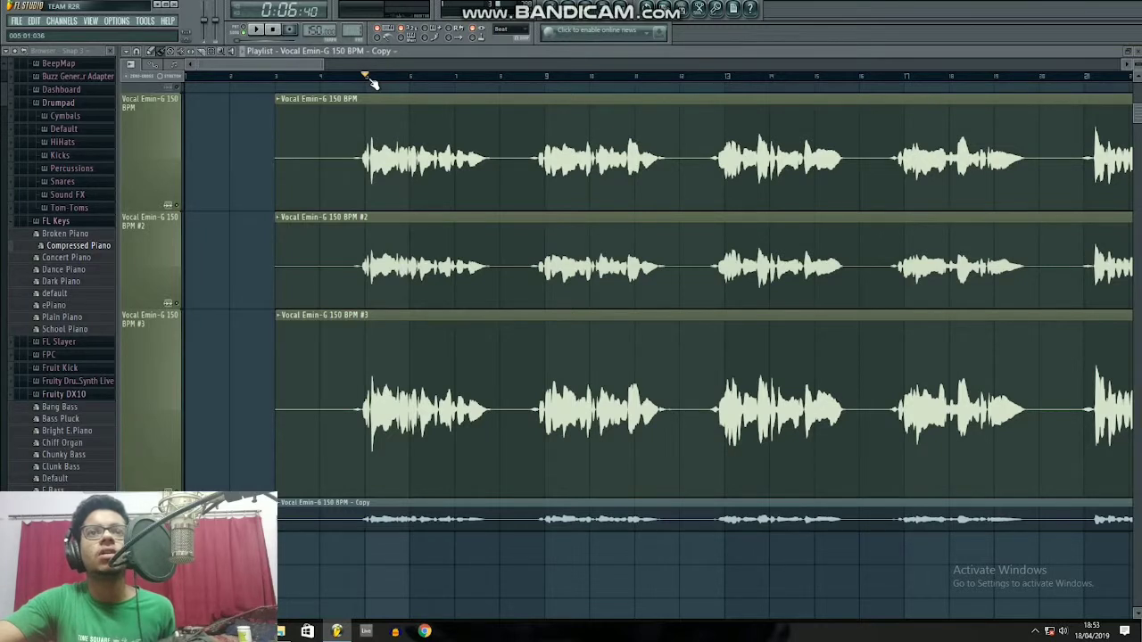